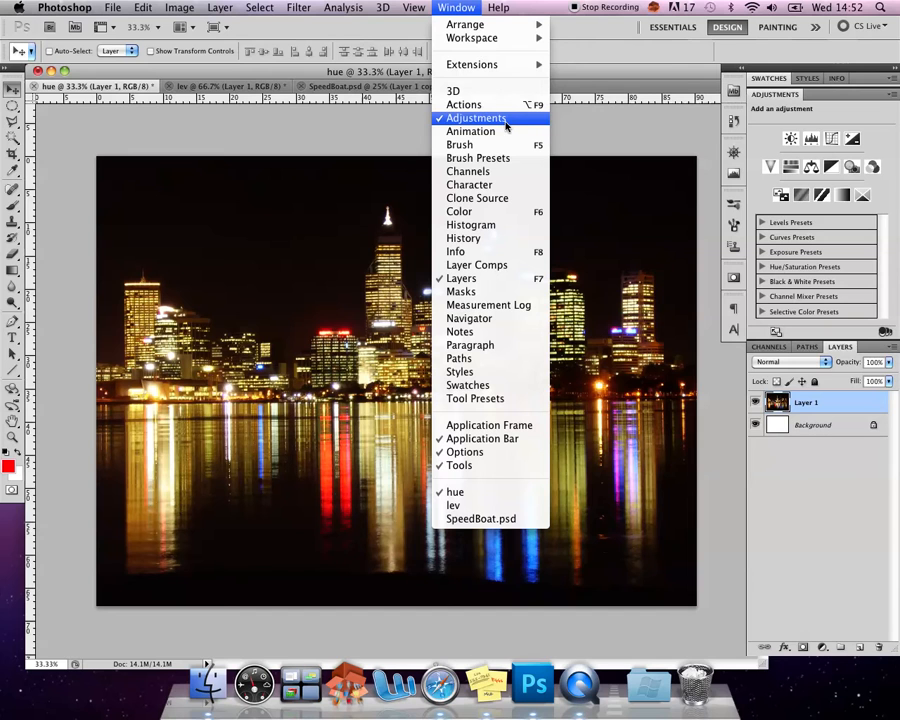
left_click(771, 93)
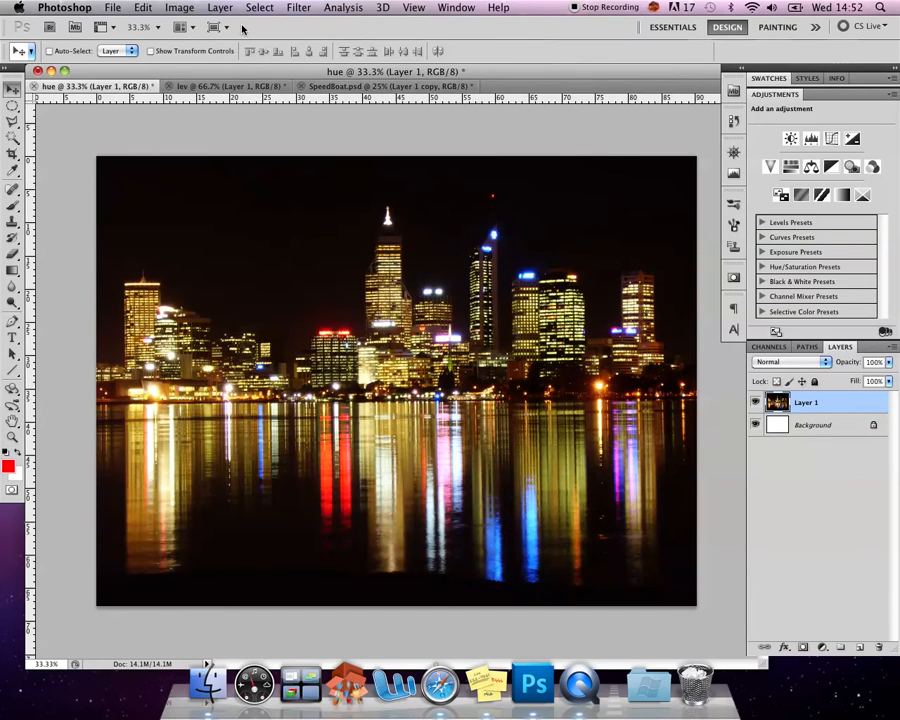
left_click(180, 8)
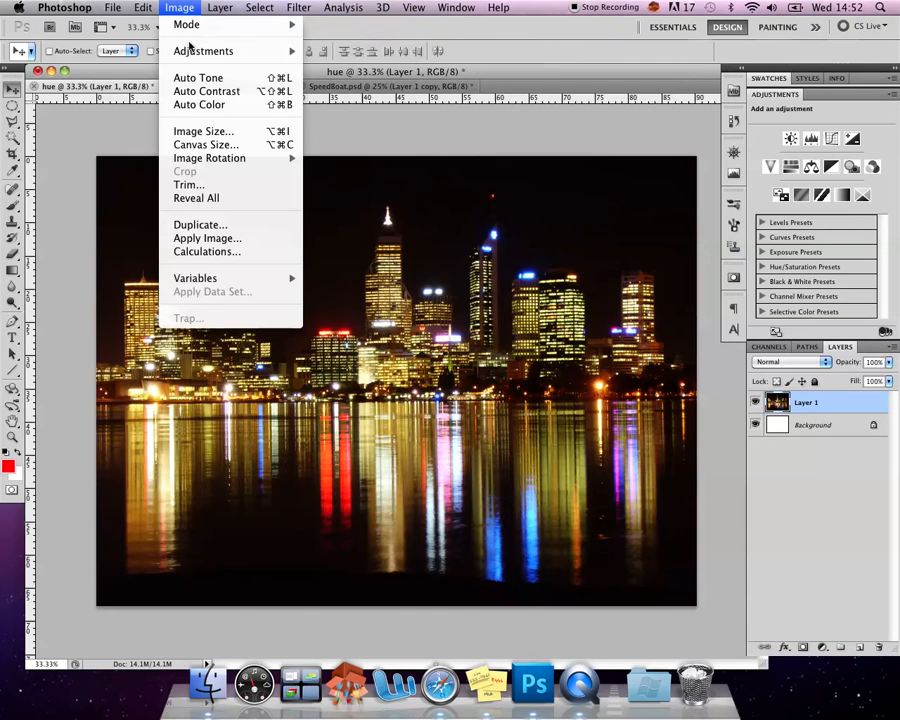
mouse_move(190, 50)
mouse_move(295, 51)
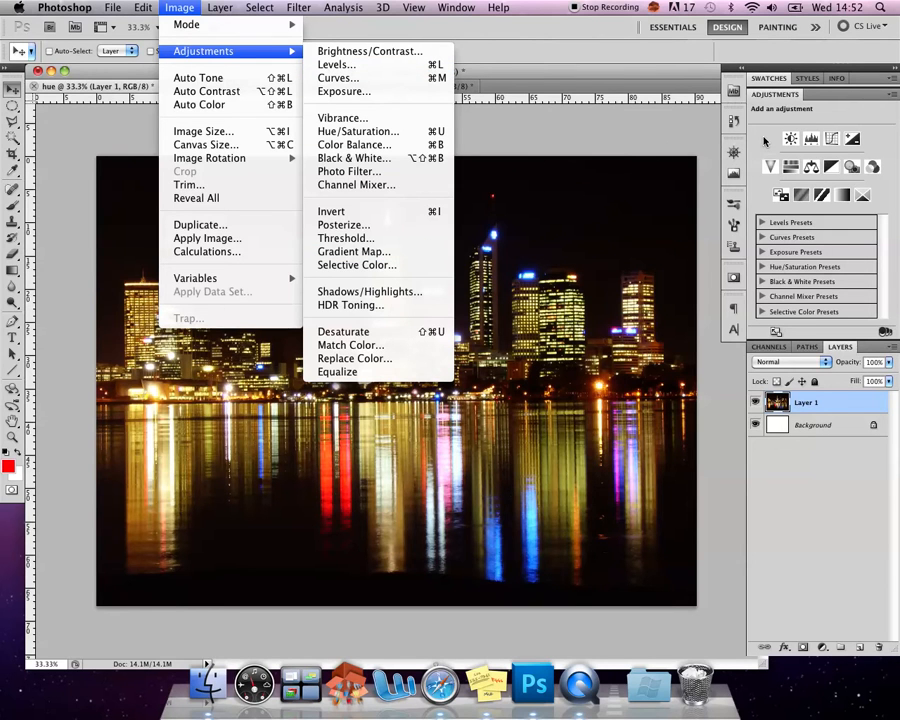
key("Escape")
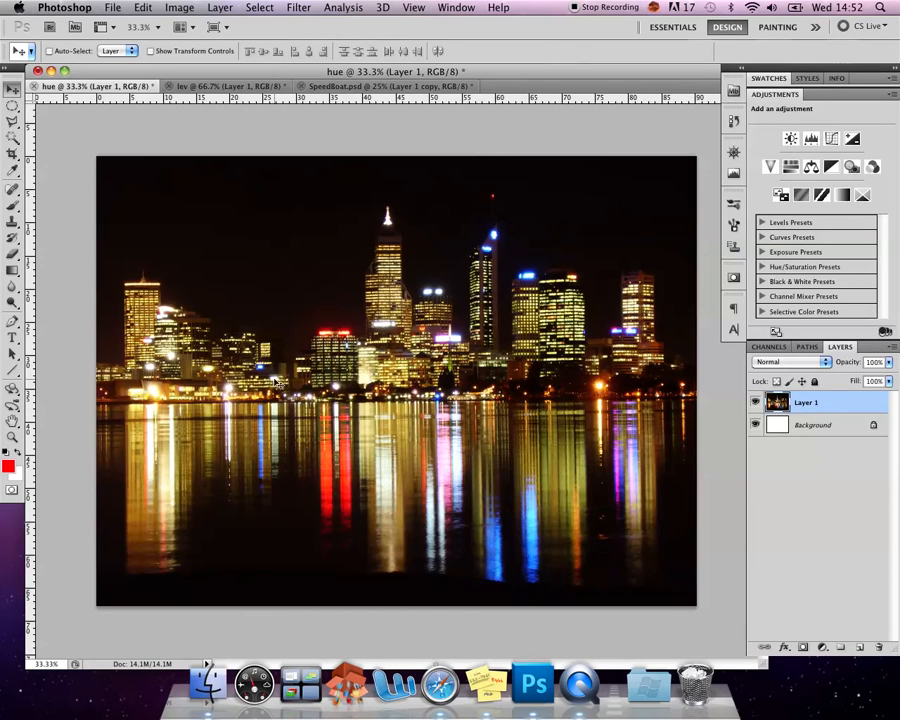
Sample colours across the city buildings and their water reflections with the foreground Color Picker to examine their hues, keeping the original foreground colour
left_click(8, 465)
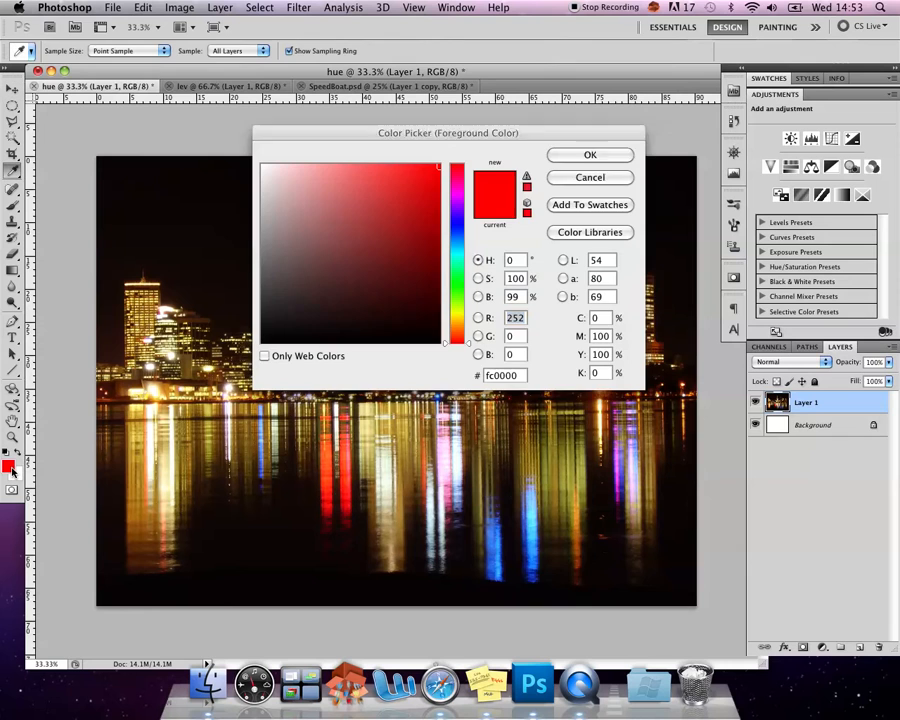
left_click(147, 458)
left_click(149, 447)
left_click(149, 446)
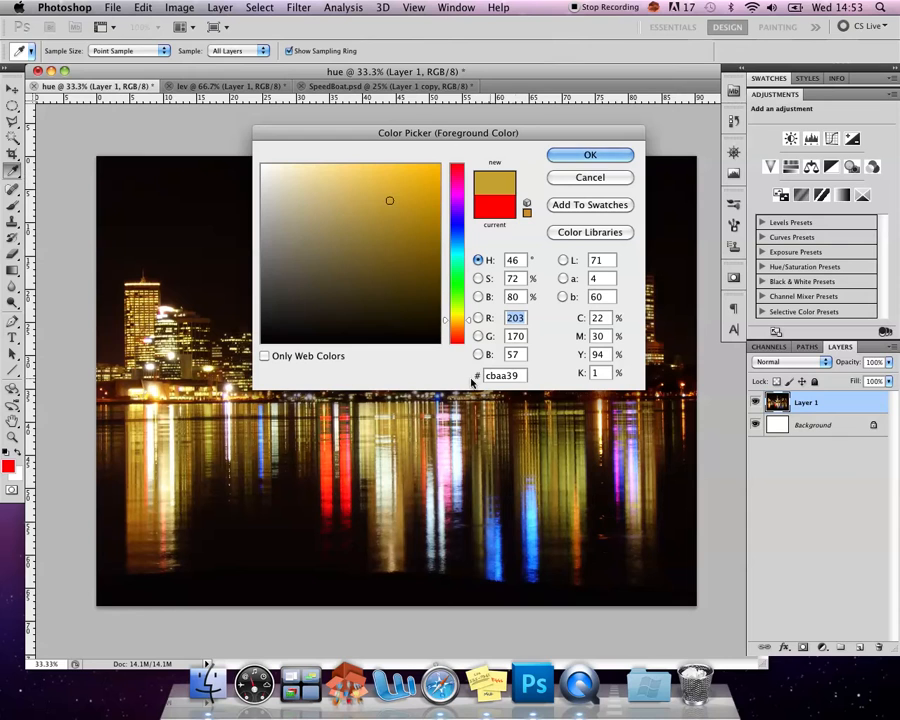
left_click(139, 350)
left_click(139, 338)
left_click(138, 333)
left_click(131, 304)
left_click(128, 277)
left_click(158, 257)
left_click(207, 263)
left_click(221, 348)
left_click(232, 362)
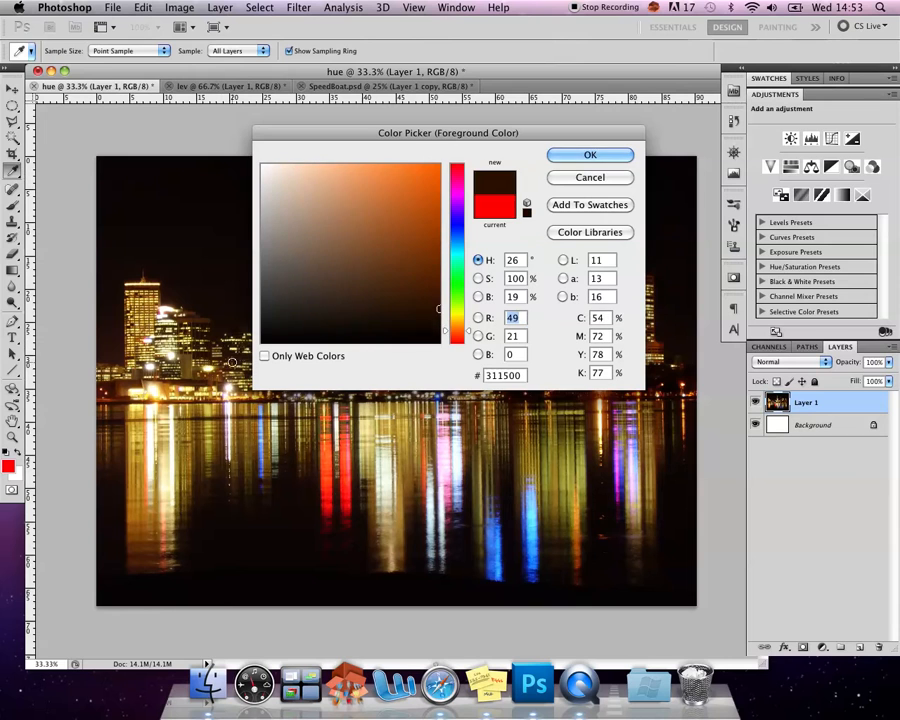
left_click(264, 435)
left_click(267, 447)
left_click(265, 460)
left_click(272, 450)
left_click(278, 444)
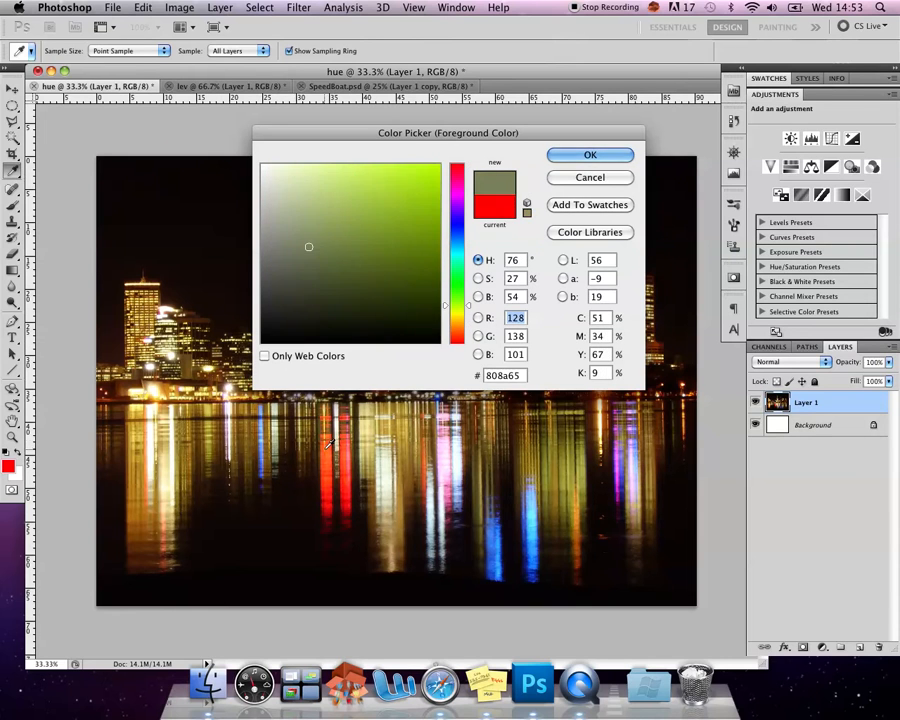
left_click(334, 446)
left_click(333, 458)
left_click(332, 476)
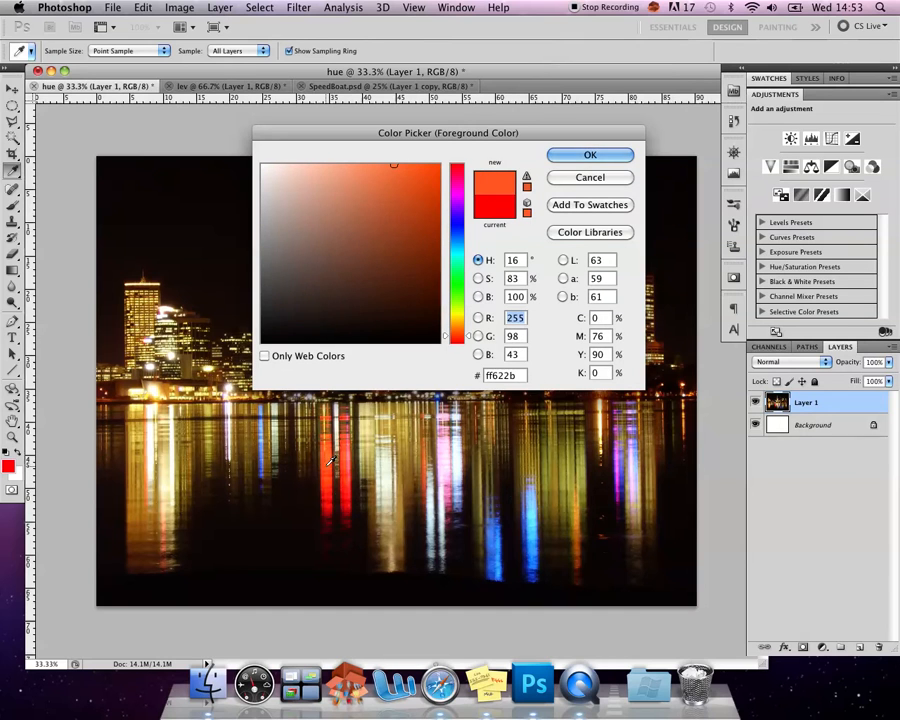
left_click(333, 480)
left_click(335, 494)
left_click(336, 500)
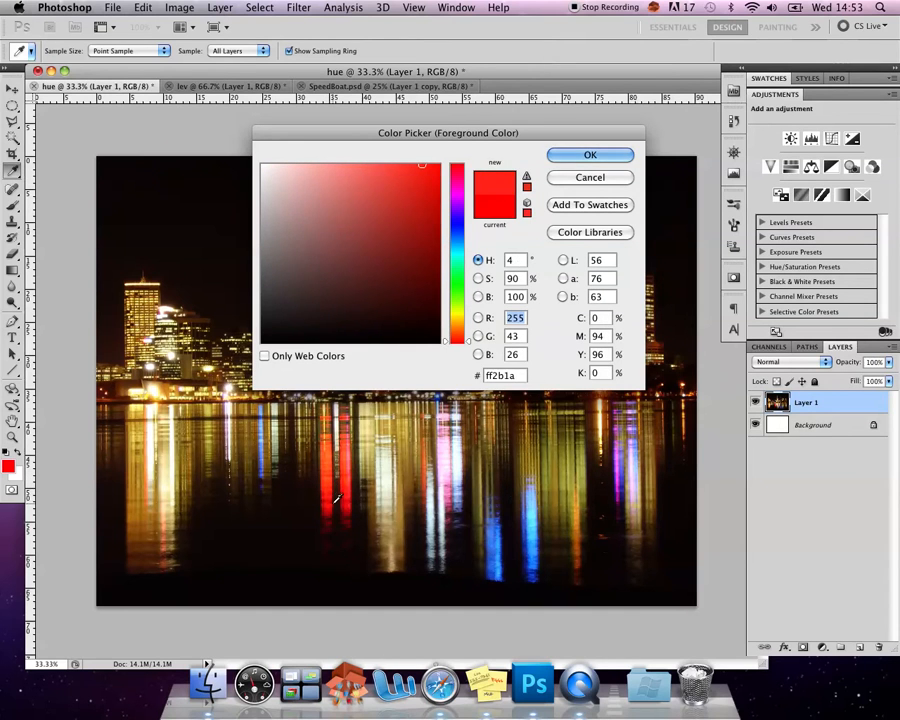
left_click(342, 494)
left_click(440, 470)
left_click(446, 462)
left_click(491, 512)
left_click(525, 439)
left_click(535, 434)
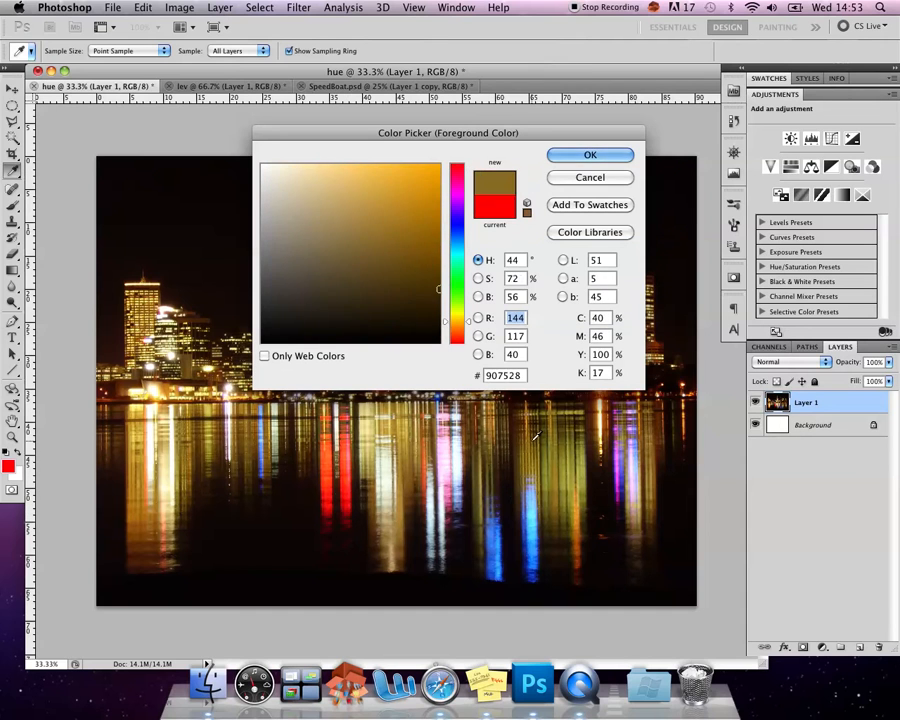
left_click(553, 443)
left_click(558, 442)
left_click(570, 448)
left_click(581, 454)
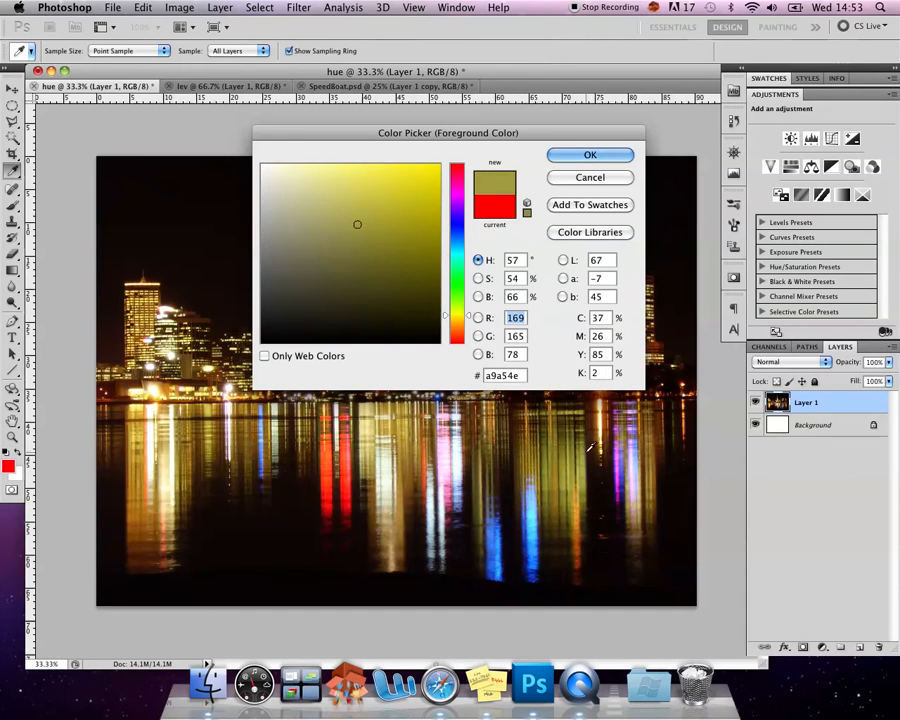
left_click(607, 433)
left_click(606, 428)
left_click(605, 422)
left_click(604, 416)
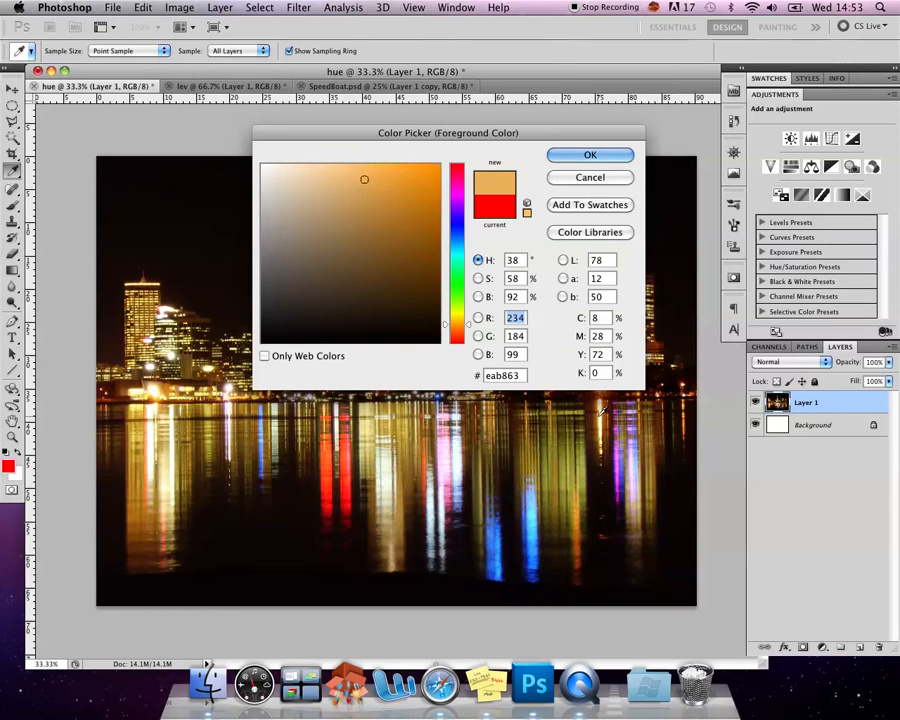
left_click(602, 410)
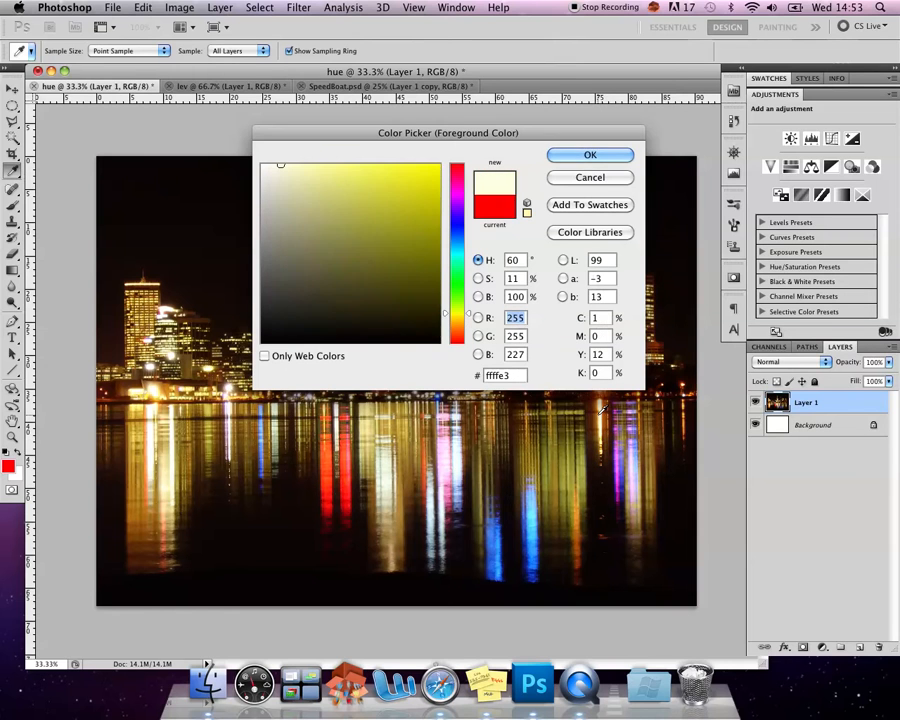
left_click(622, 177)
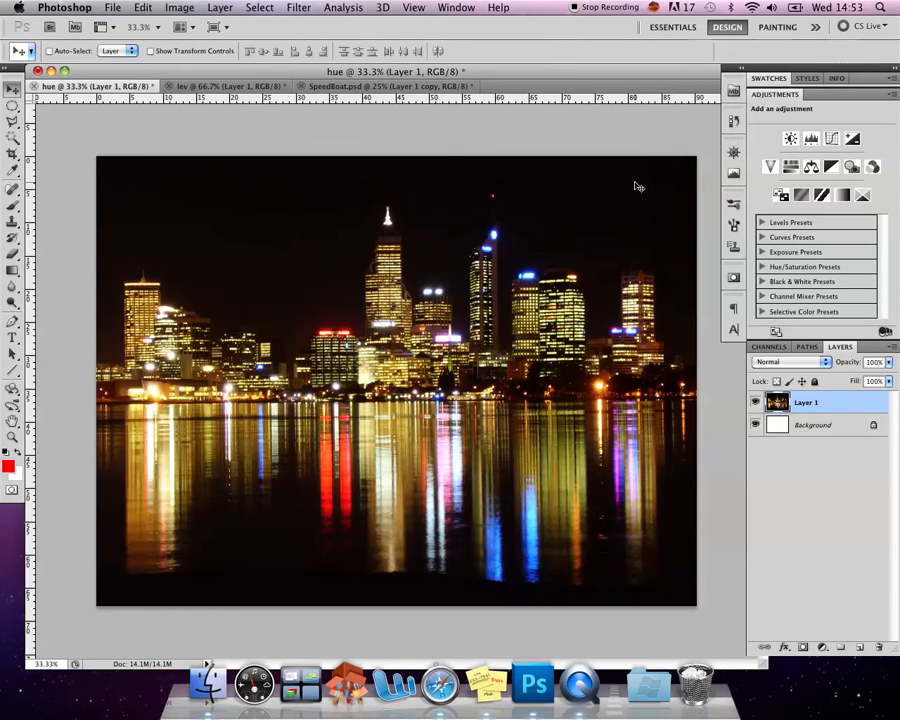
Add a Hue/Saturation adjustment layer with hue +64, saturation -39 and lightness -35, and compare the skyline with and without it
left_click(789, 168)
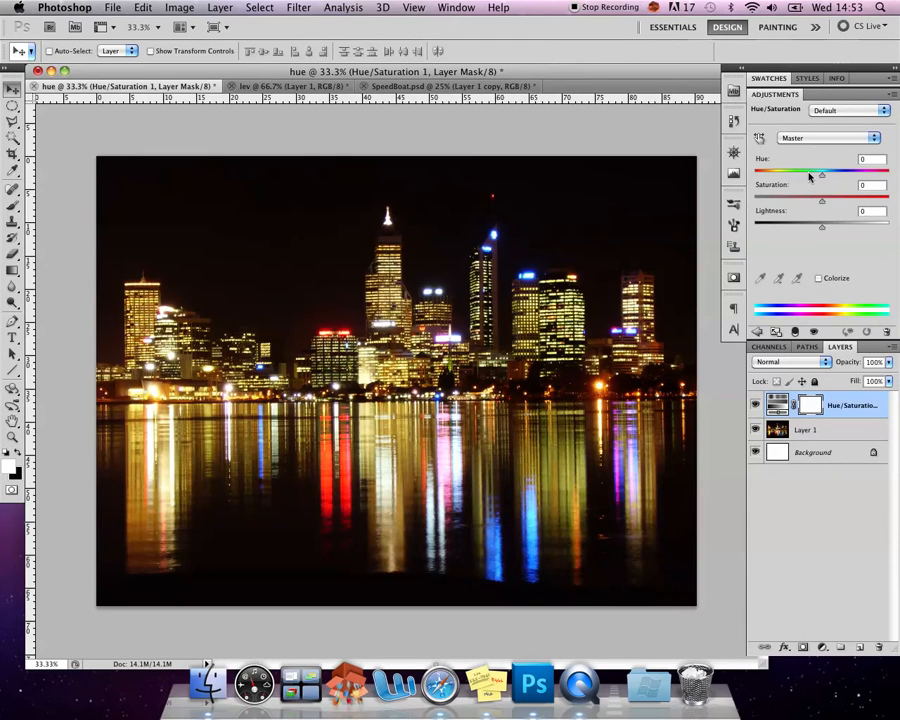
left_click_drag(821, 176, 857, 183)
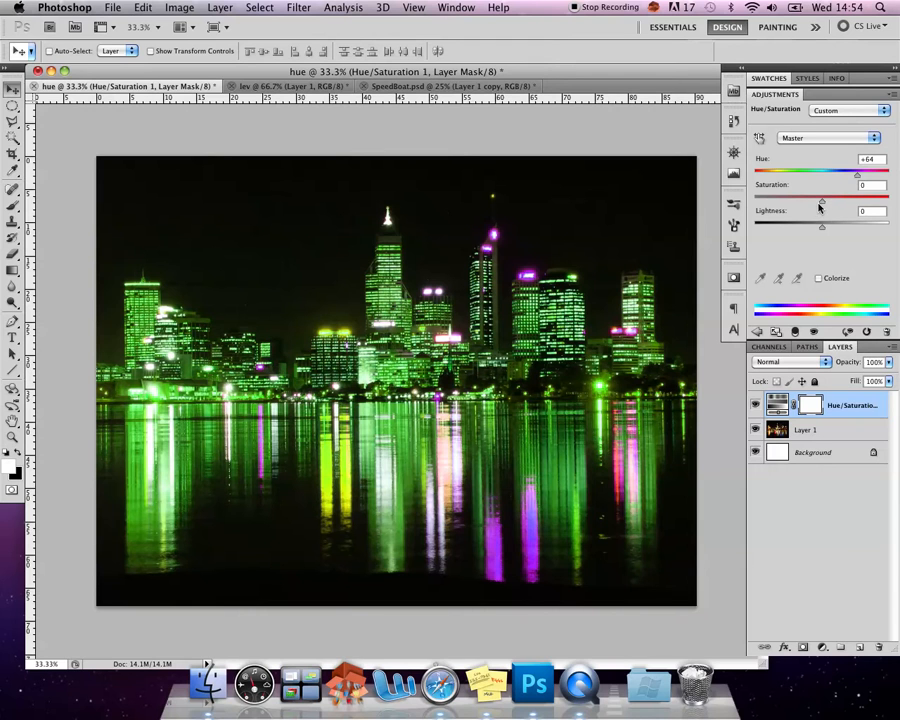
left_click_drag(822, 203, 889, 202)
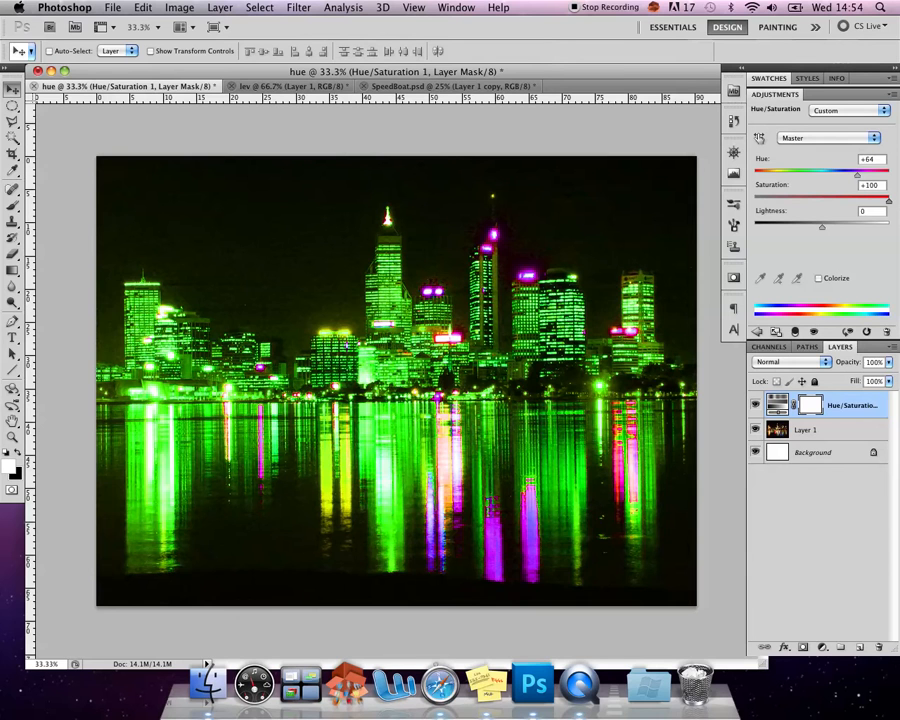
left_click_drag(889, 202, 799, 231)
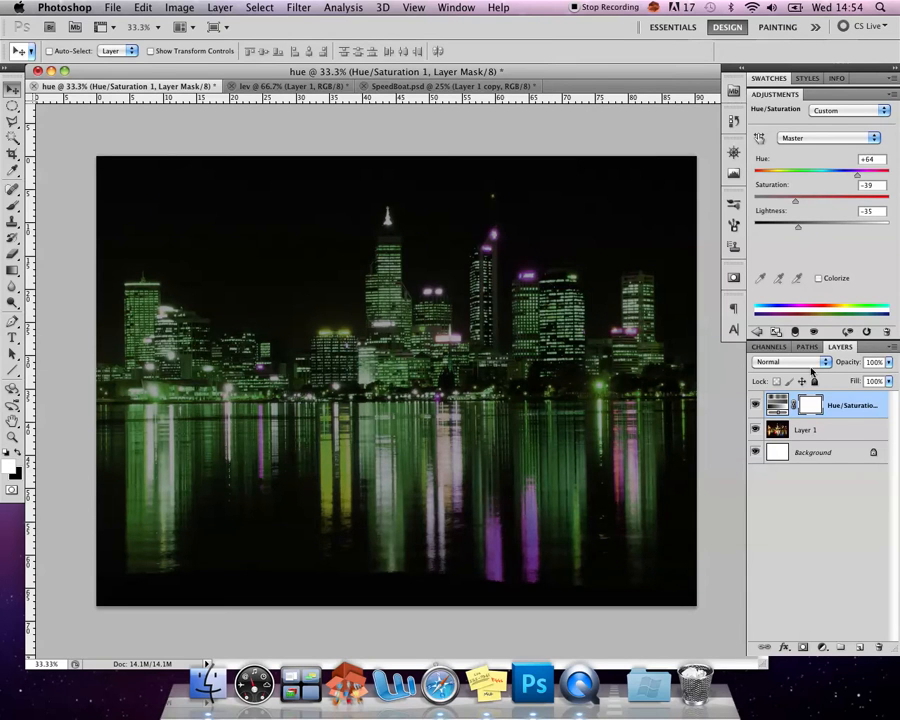
left_click(757, 405)
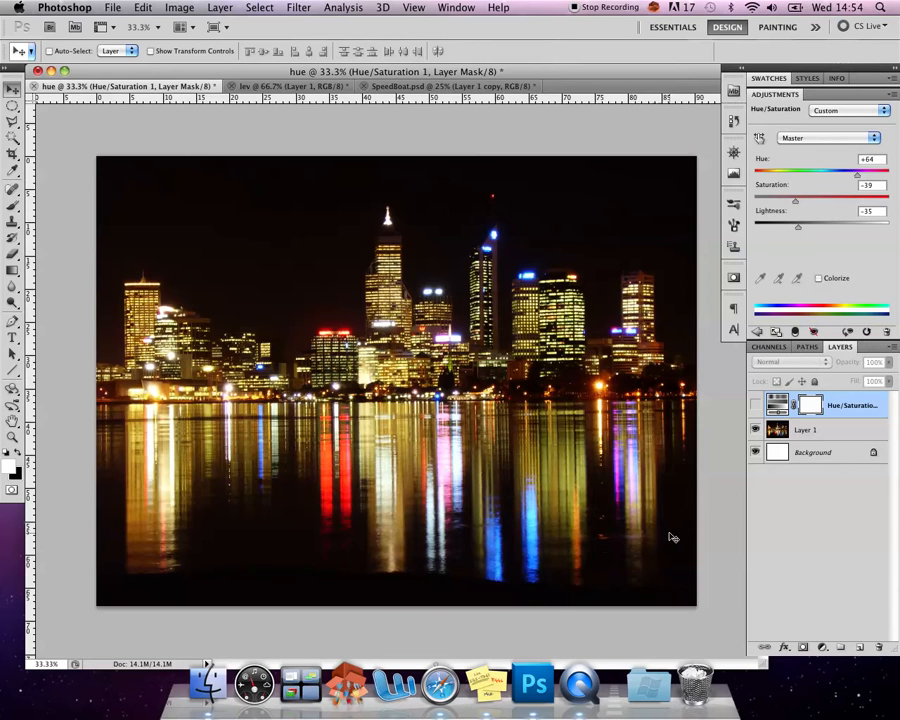
left_click(756, 405)
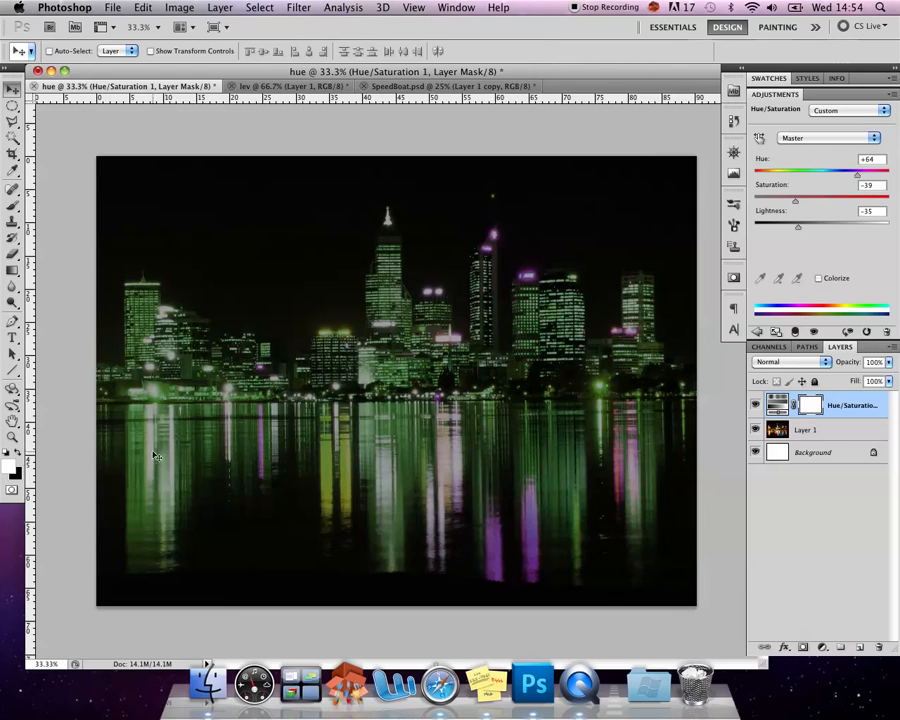
Add a Vibrance adjustment layer above the Hue/Saturation layer with vibrance +85 and saturation +8
left_click(758, 331)
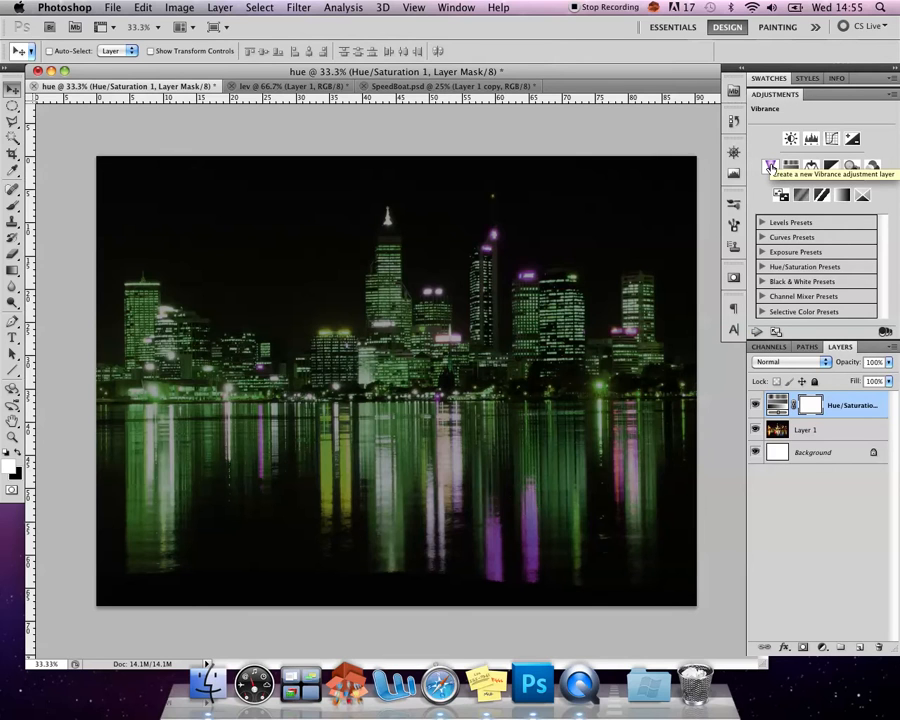
left_click(769, 166)
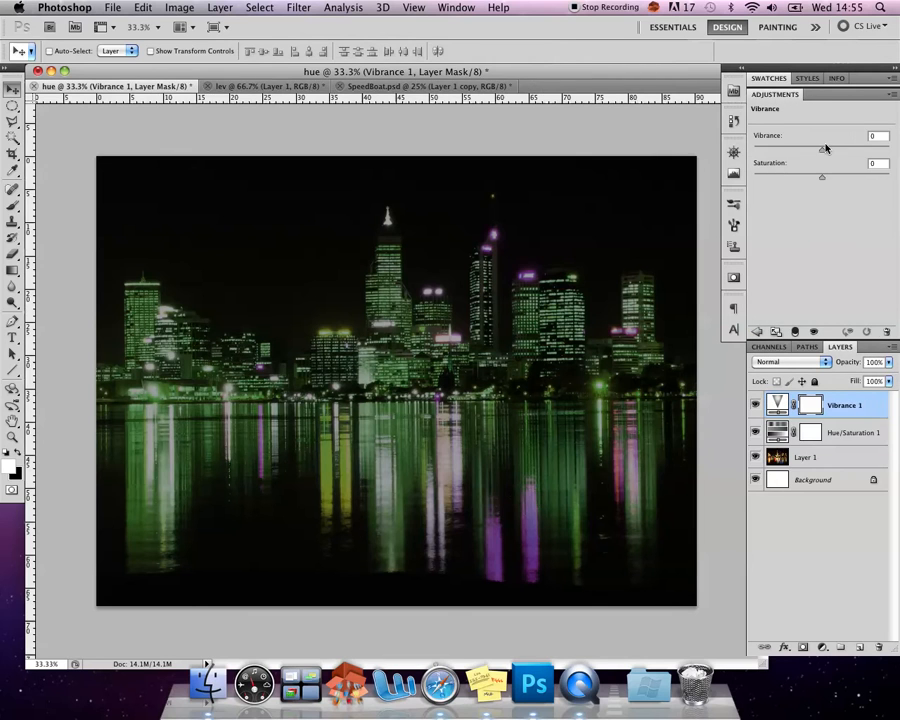
left_click_drag(823, 150, 770, 151)
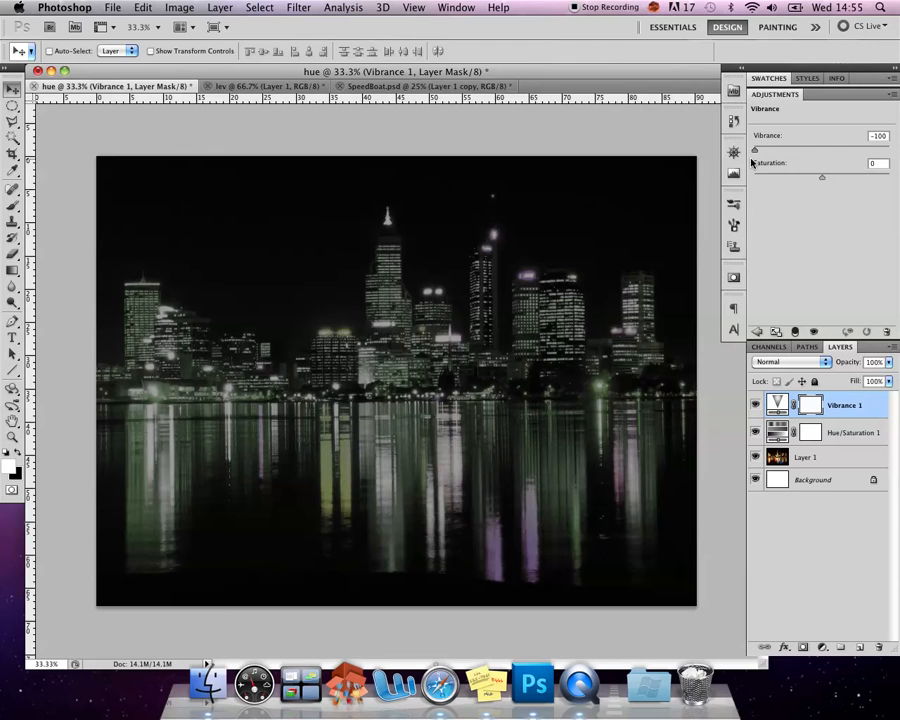
left_click_drag(892, 154, 879, 151)
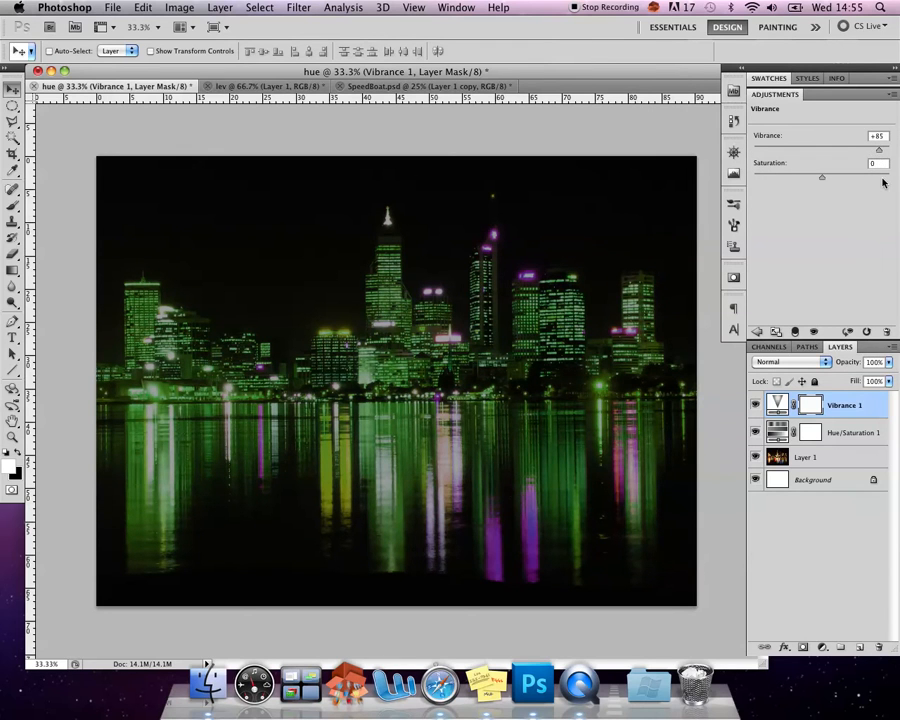
left_click_drag(831, 180, 828, 180)
Compare the skyline with the Vibrance and Hue/Saturation layers each hidden and shown, leaving both visible
left_click(756, 405)
left_click(757, 407)
left_click(757, 407)
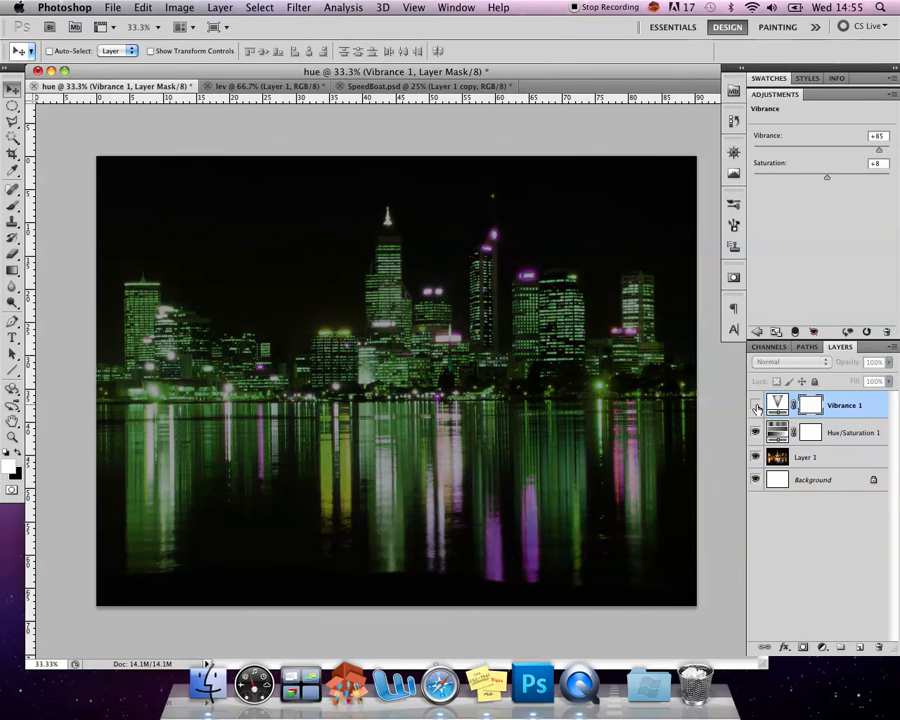
left_click(757, 407)
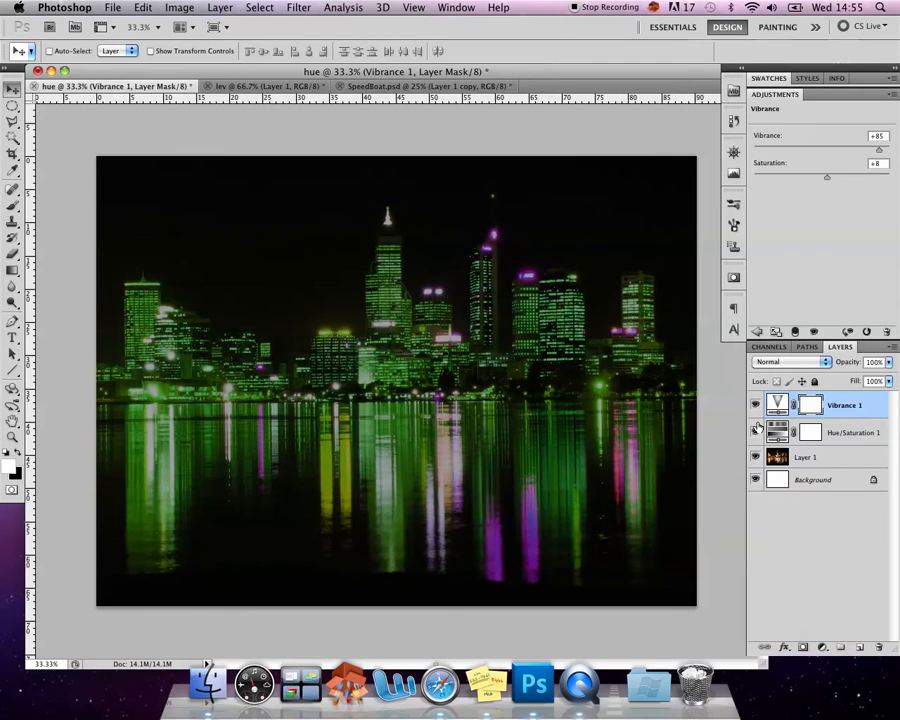
left_click(757, 432)
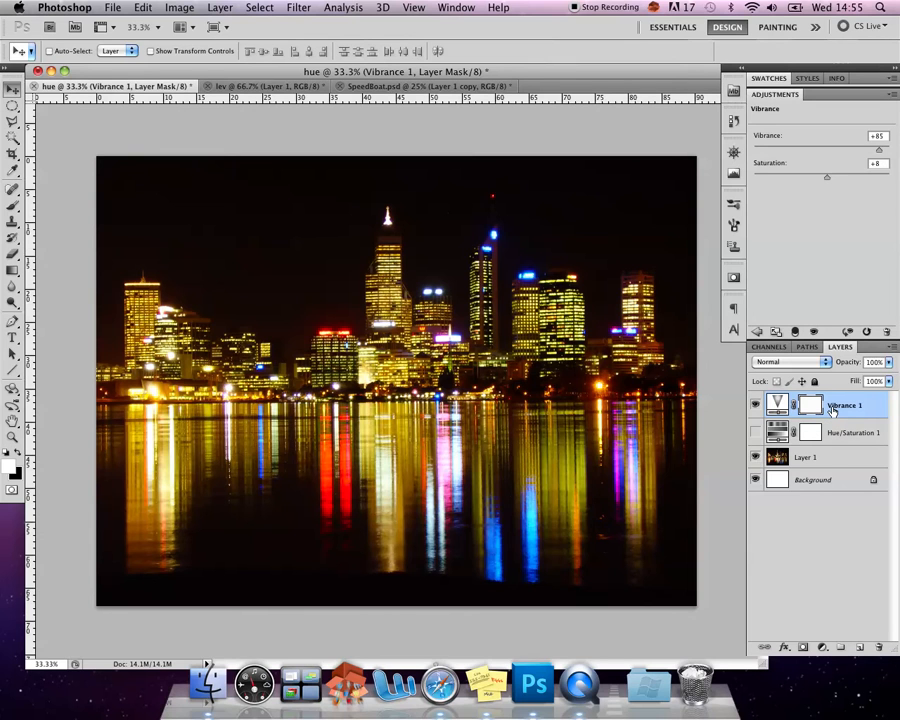
left_click(756, 433)
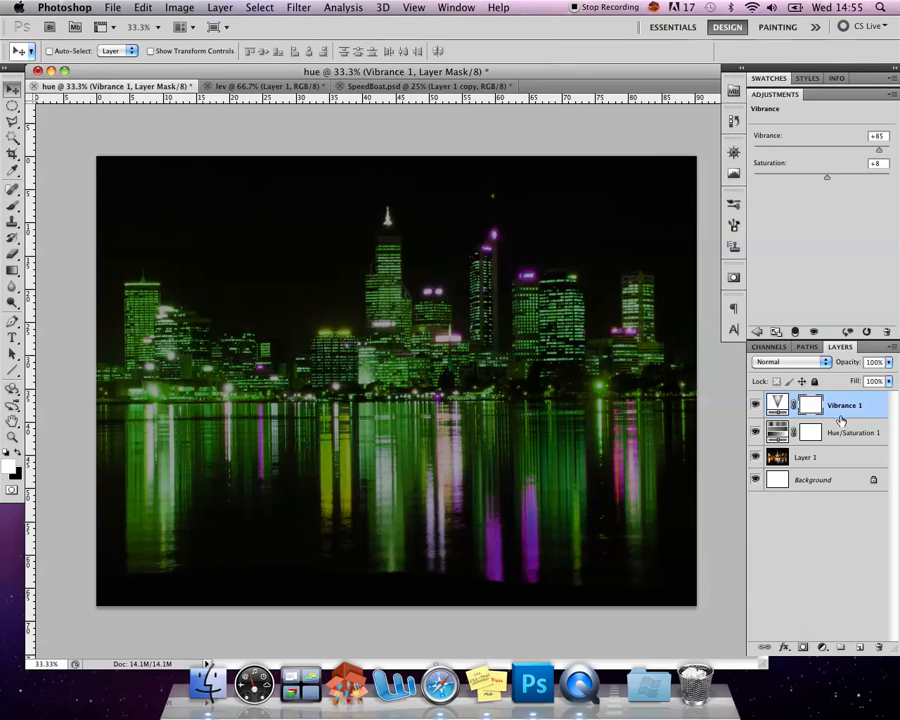
mouse_move(848, 412)
left_mouse_down()
mouse_move(858, 426)
mouse_move(852, 441)
mouse_move(835, 403)
left_mouse_up()
mouse_move(836, 405)
left_mouse_down()
mouse_move(836, 458)
mouse_move(852, 434)
mouse_move(853, 442)
mouse_move(854, 403)
left_mouse_up()
In the lev document, add a Levels adjustment layer above the portrait and darken its midtones to 0.48
left_click(266, 86)
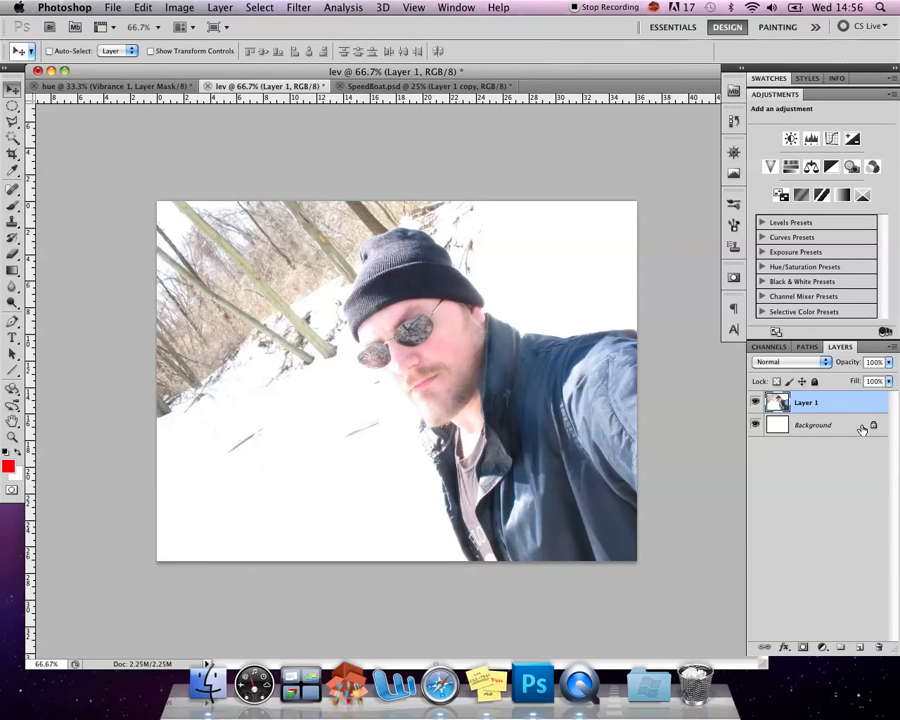
left_click(810, 139)
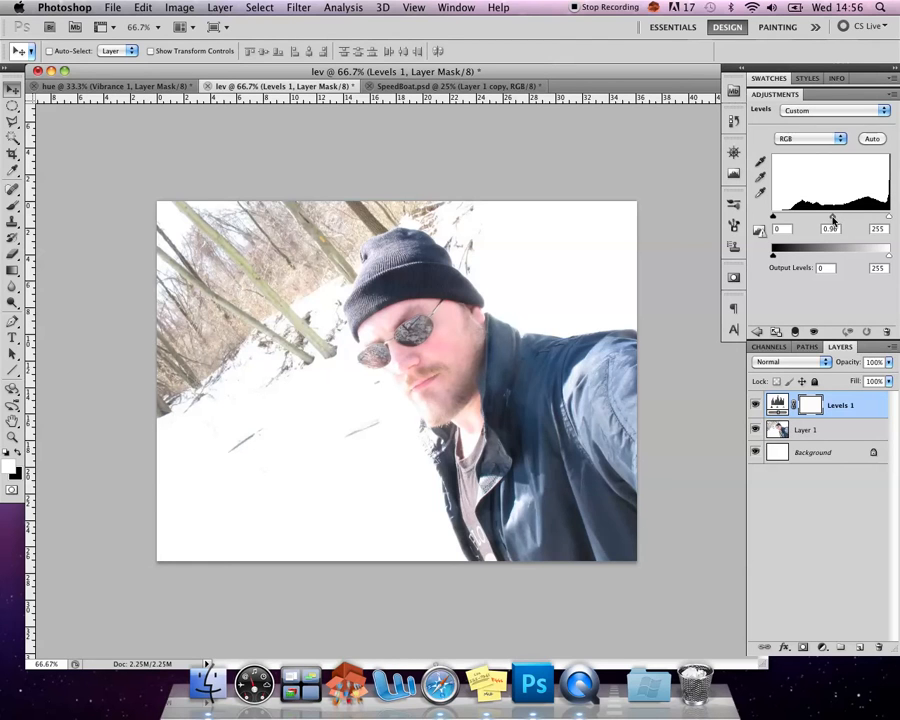
left_click_drag(833, 220, 853, 222)
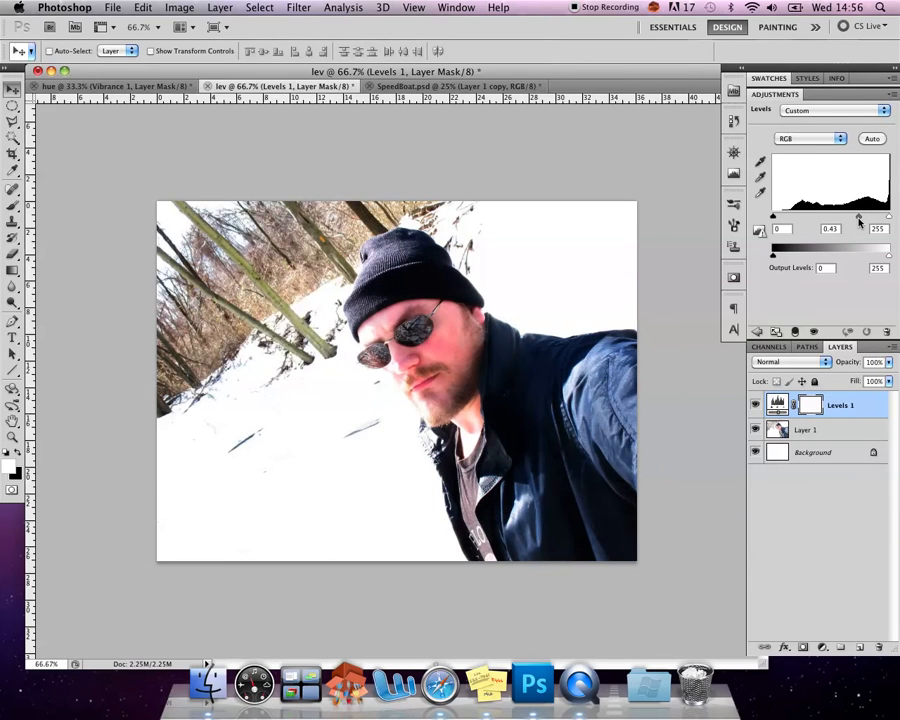
left_click_drag(863, 221, 858, 221)
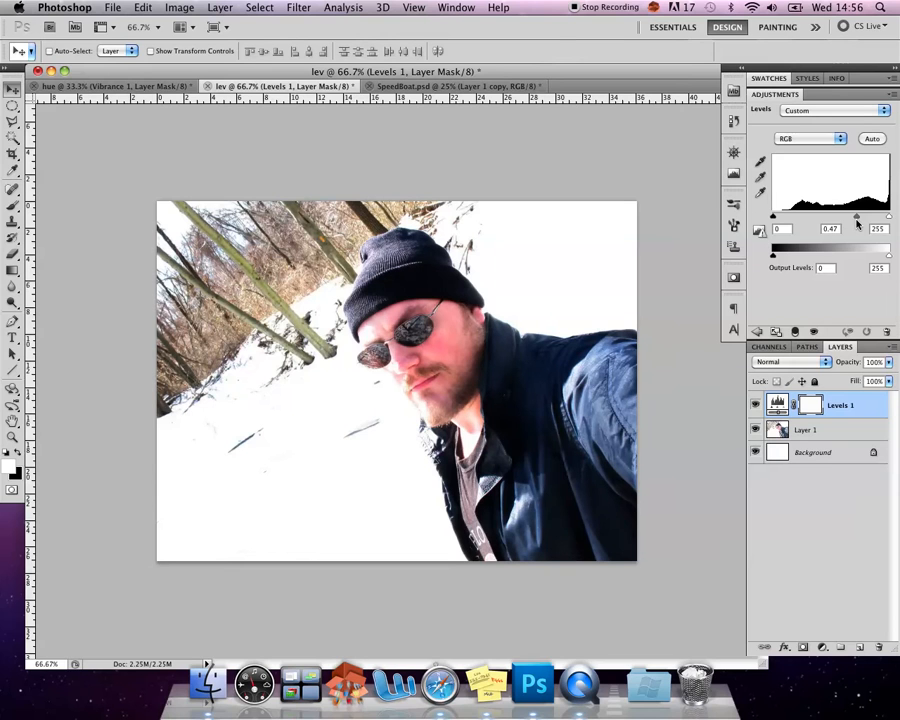
left_click_drag(856, 224, 855, 224)
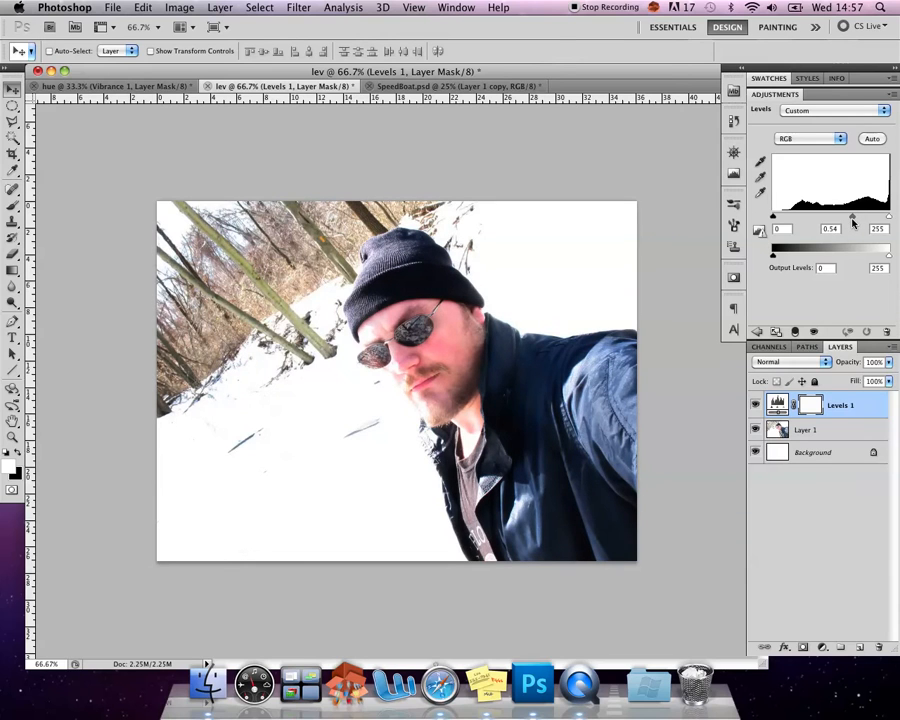
left_click_drag(855, 223, 857, 222)
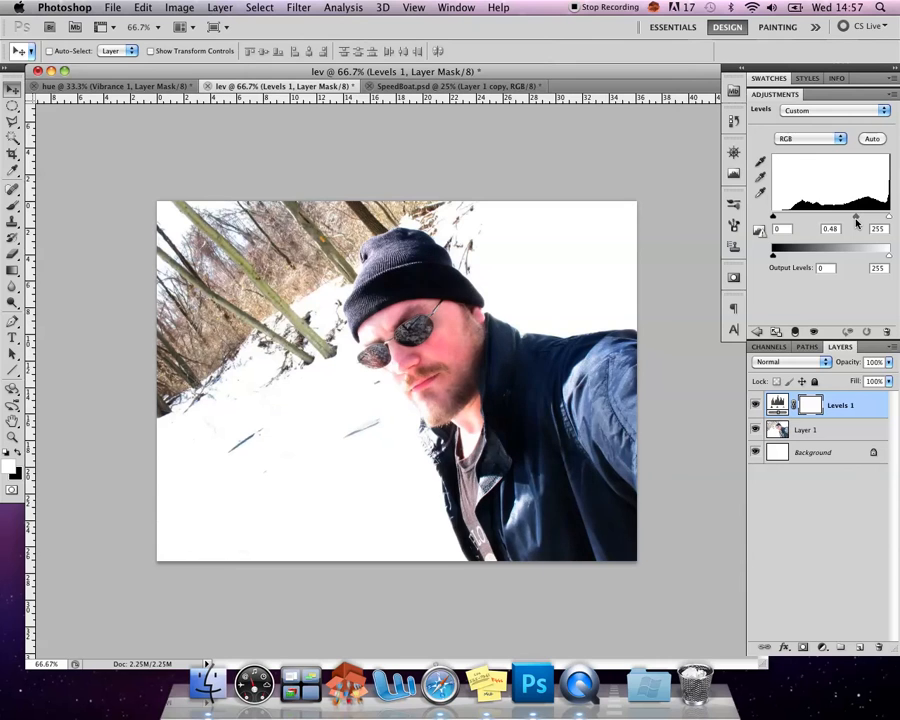
Compare the portrait with the Levels 1 layer hidden and shown, and check its output level controls, leaving them at 0 and 255
left_click(754, 405)
left_click(754, 405)
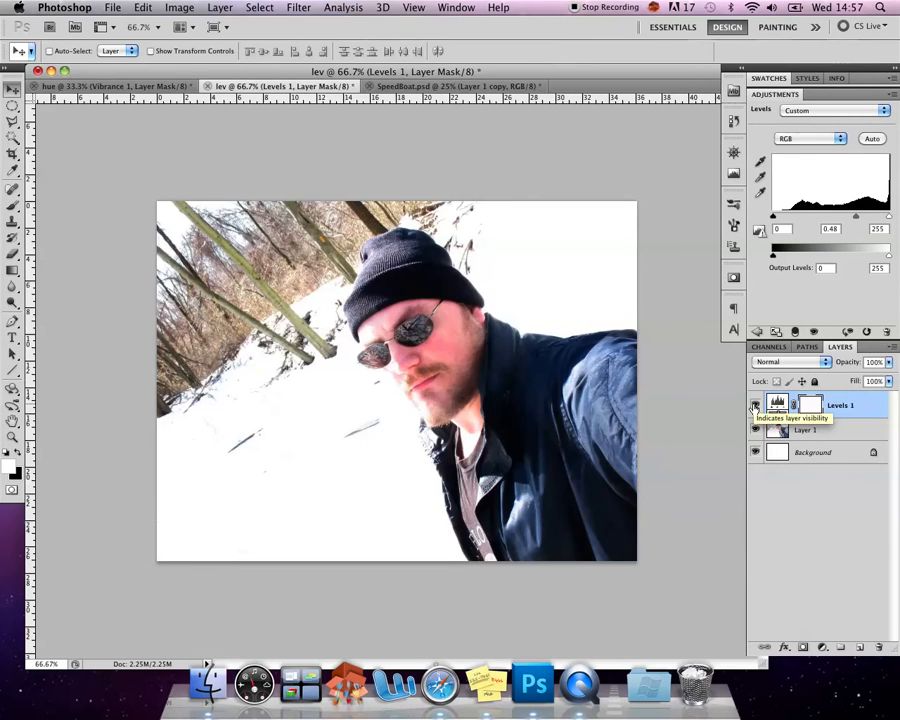
left_click(754, 405)
left_click(754, 405)
left_click(754, 405)
left_click(754, 405)
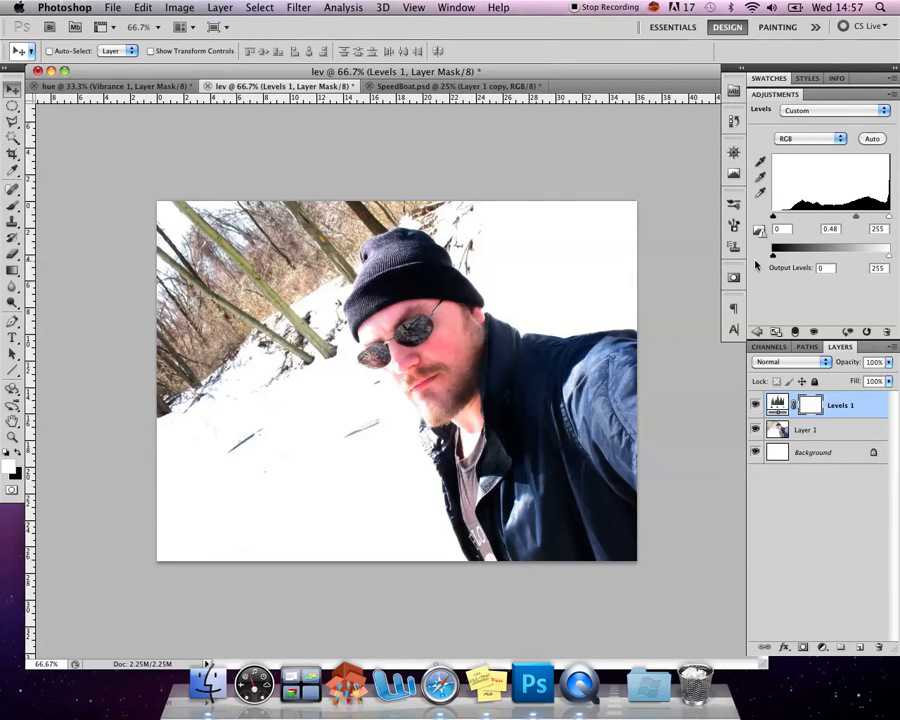
left_click_drag(773, 258, 746, 257)
mouse_move(882, 261)
left_mouse_down()
mouse_move(866, 258)
mouse_move(882, 261)
left_mouse_up()
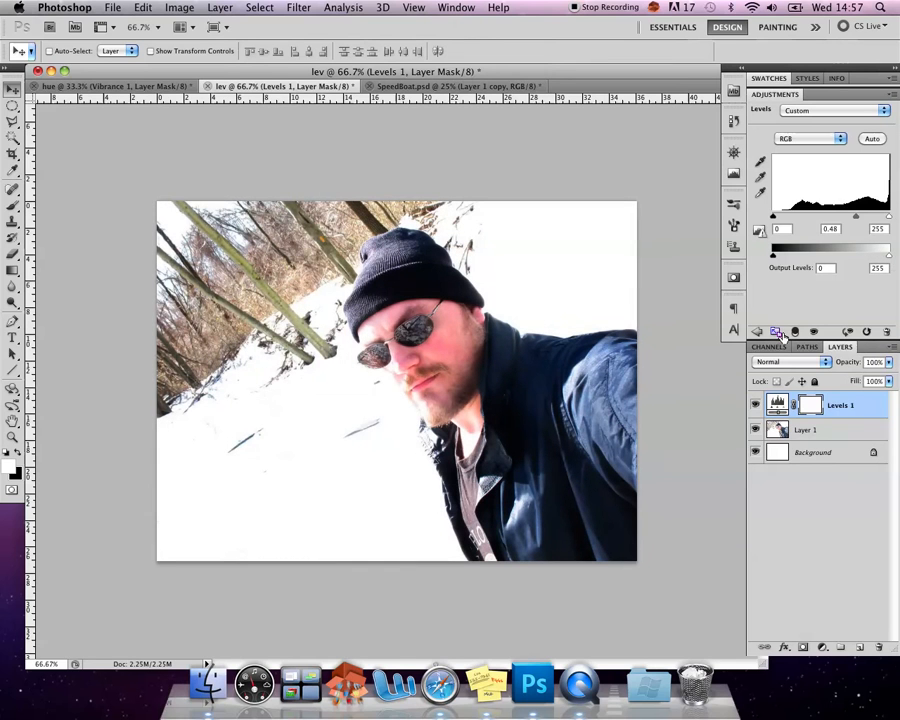
Add a Threshold adjustment layer above Levels 1 and set its threshold level to 155
left_click(774, 334)
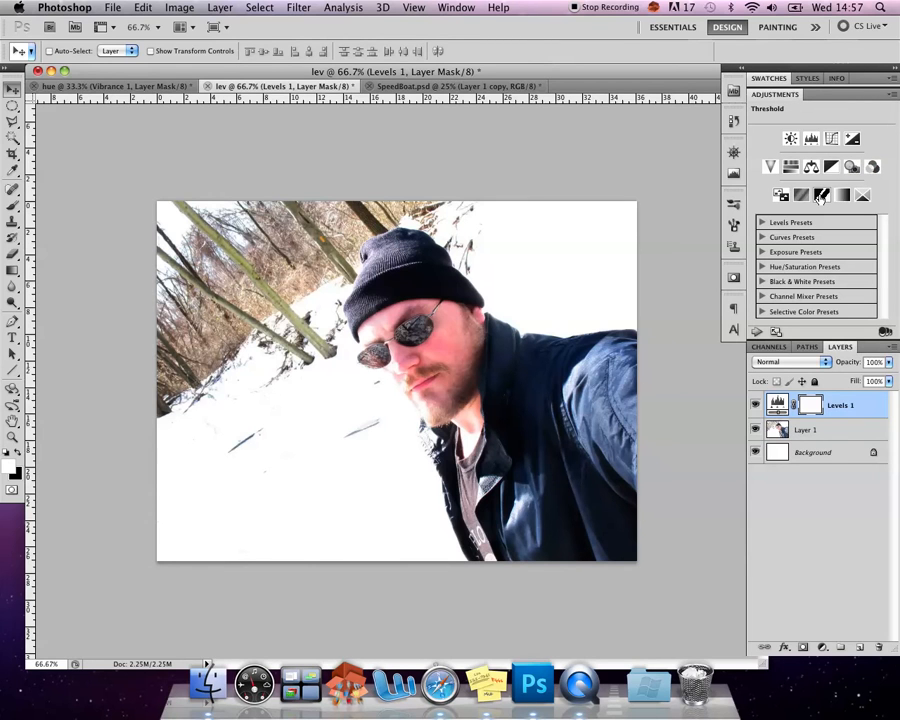
left_click(821, 196)
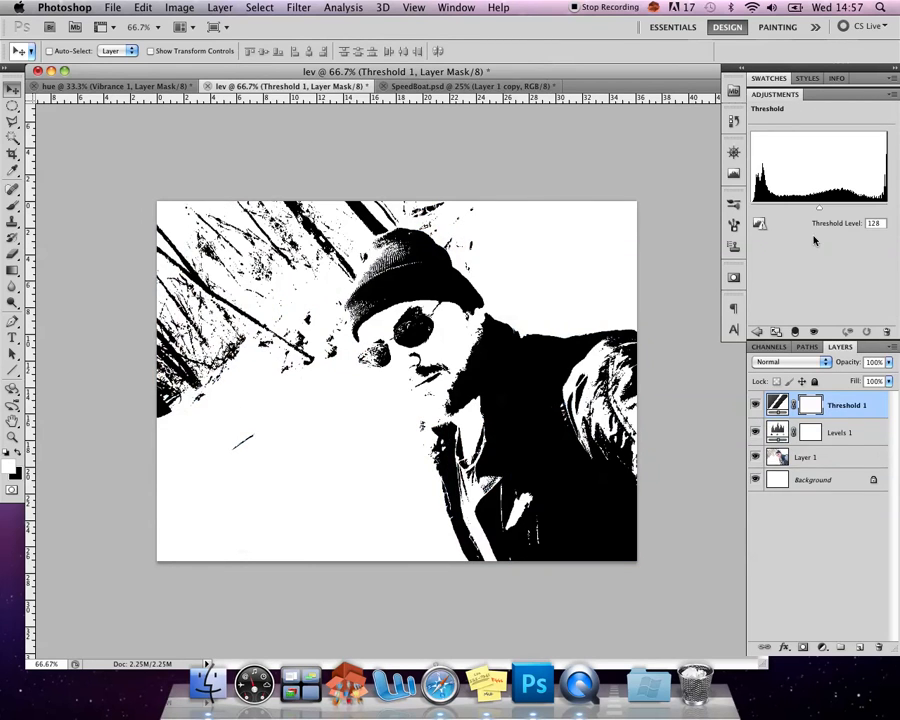
mouse_move(817, 208)
left_mouse_down()
mouse_move(807, 210)
mouse_move(834, 210)
left_mouse_up()
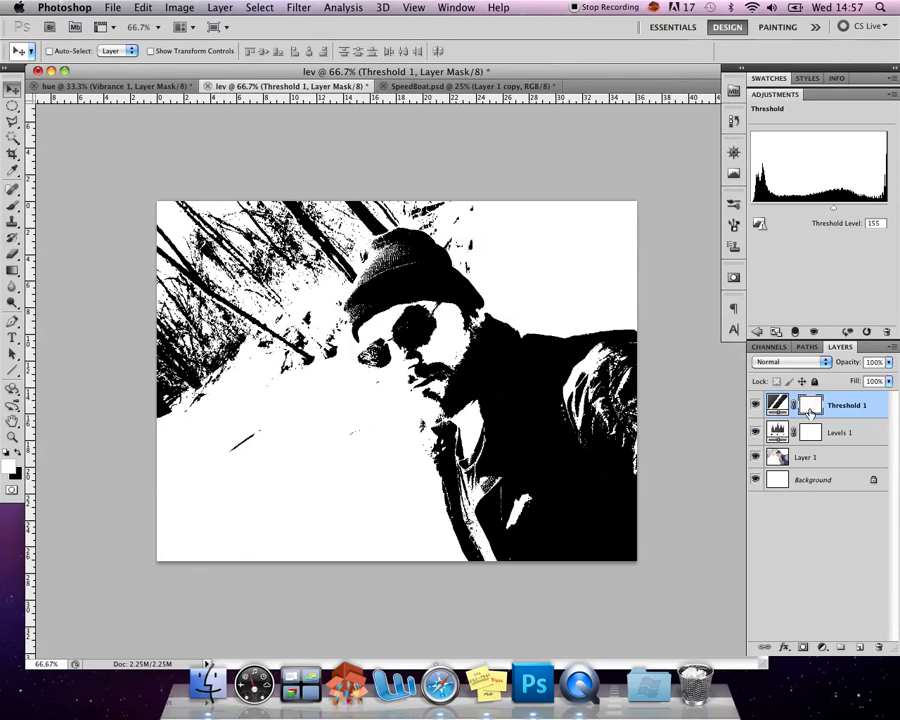
Revisit the midtones of the Levels 1 layer, keeping 0.48, and raise the Threshold layer's level to 171
left_click(784, 428)
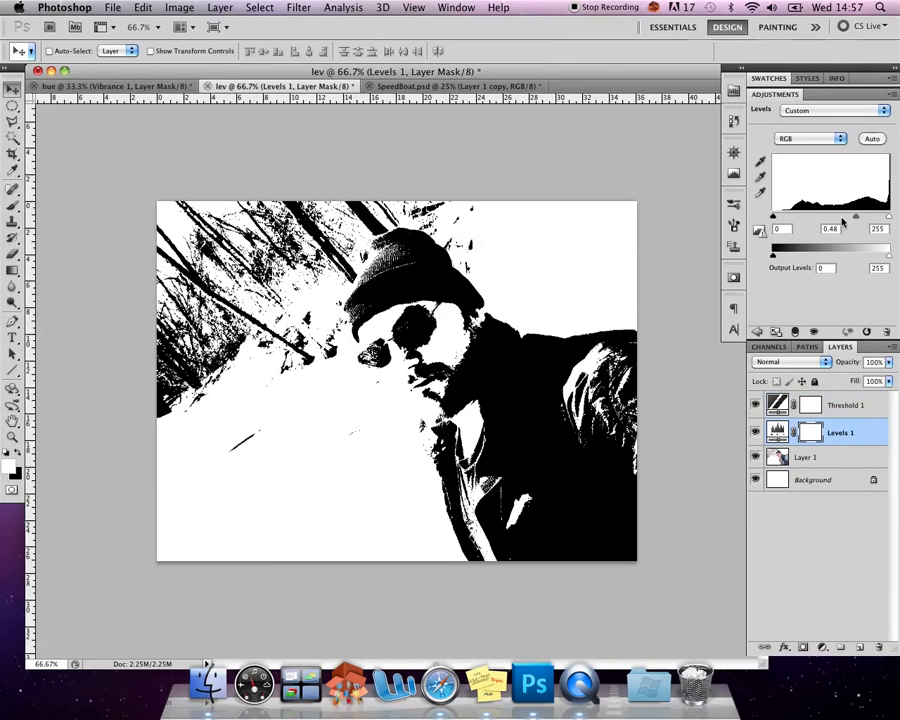
left_click_drag(855, 216, 855, 219)
left_click(853, 402)
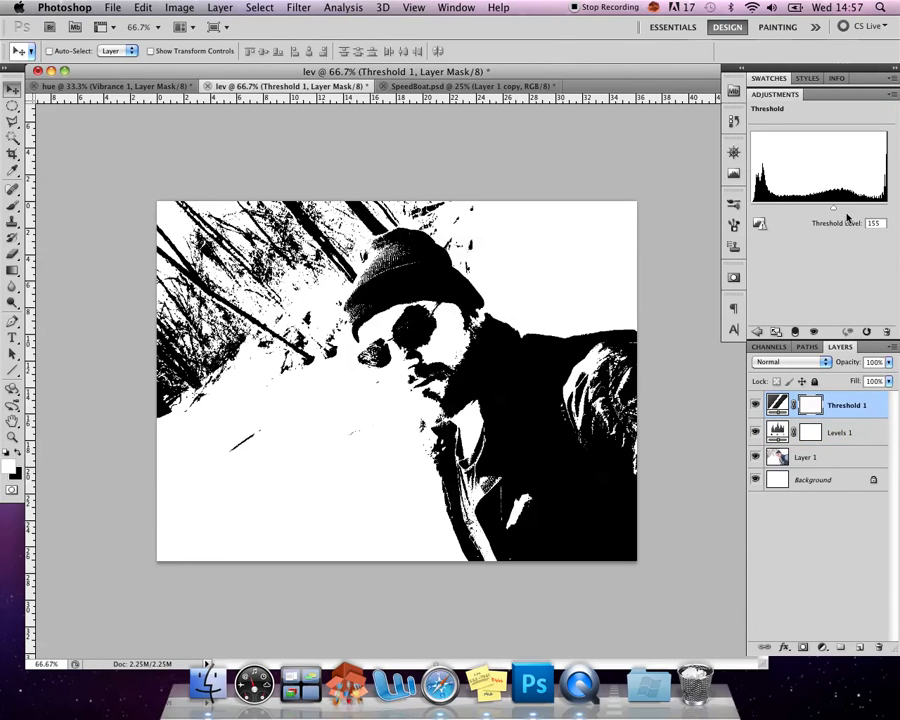
left_click_drag(834, 208, 842, 211)
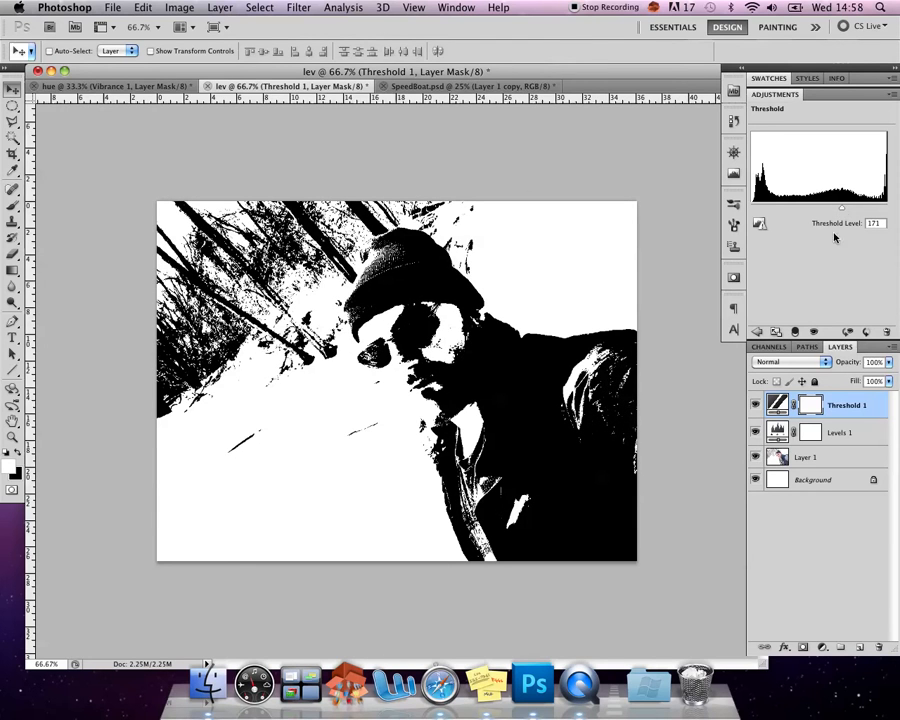
With Layer 1 active, select all white areas of the thresholded portrait using Color Range with fuzziness 200
left_click(834, 458)
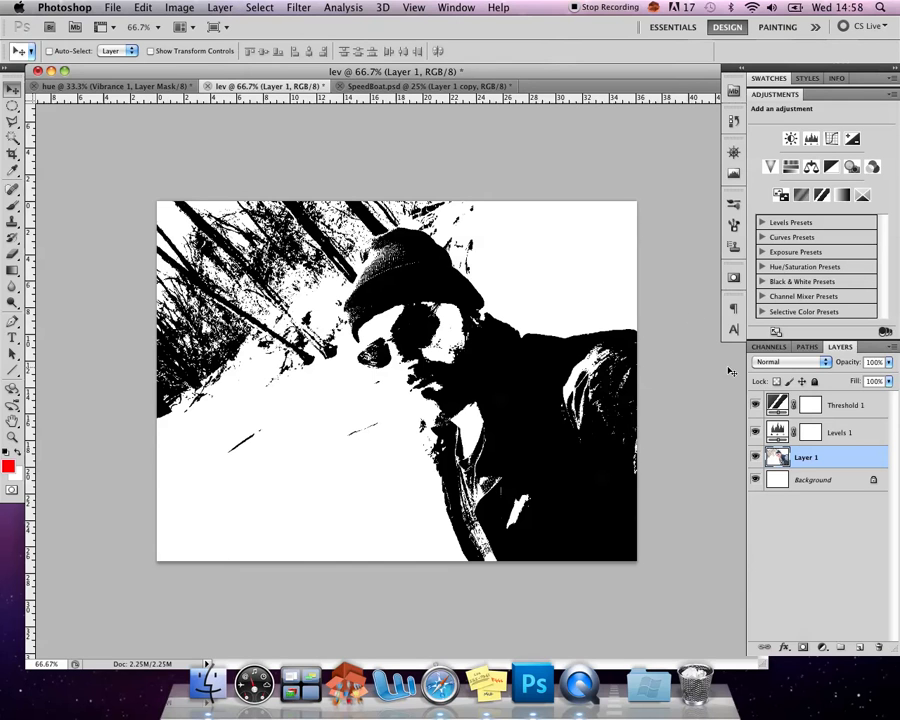
left_click(259, 7)
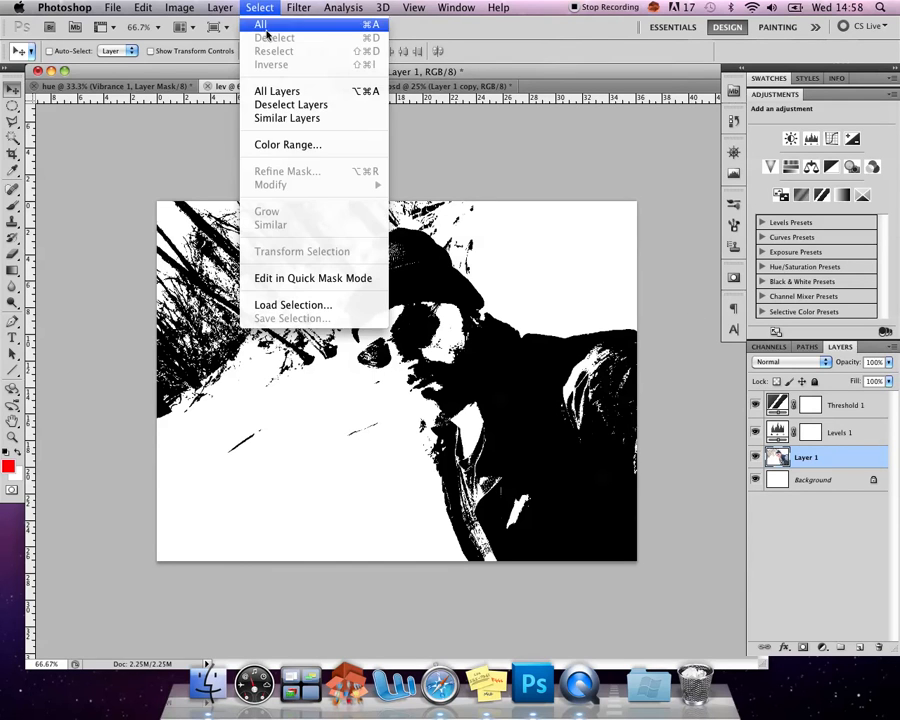
left_click(298, 143)
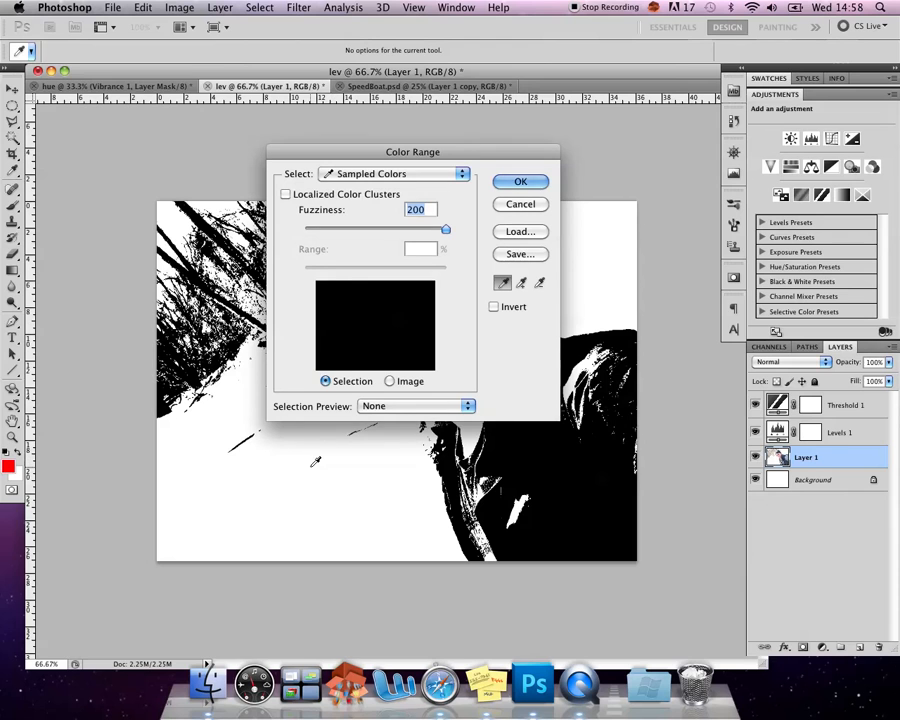
left_click(335, 447)
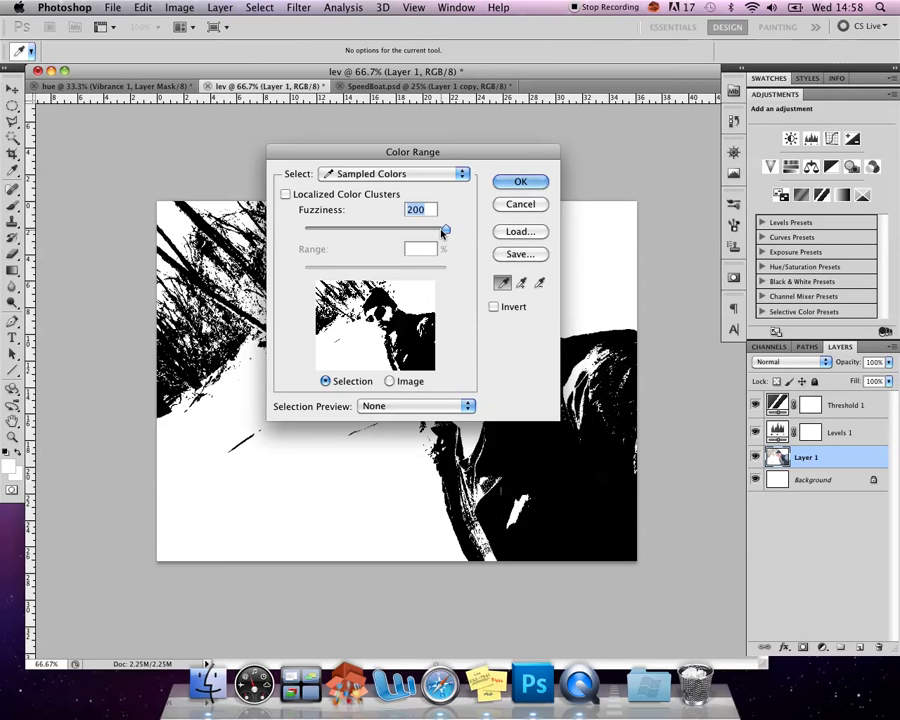
left_click(519, 184)
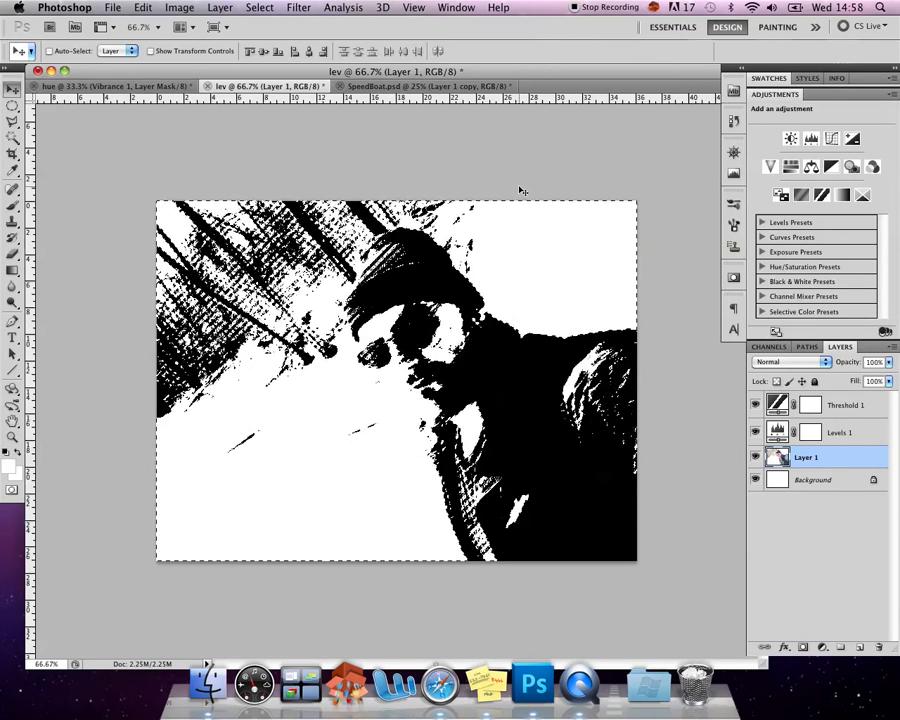
Create a new layer above Layer 1 and fill the selection with a dark red foreground color at 100% opacity
left_click(859, 647)
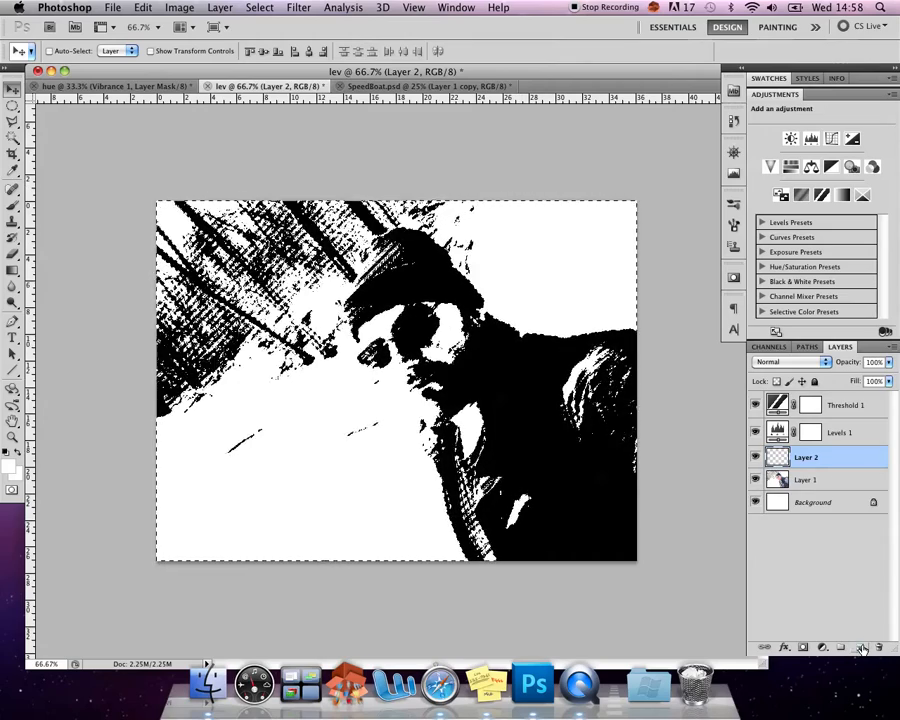
left_click(9, 466)
left_click(424, 209)
left_click(589, 154)
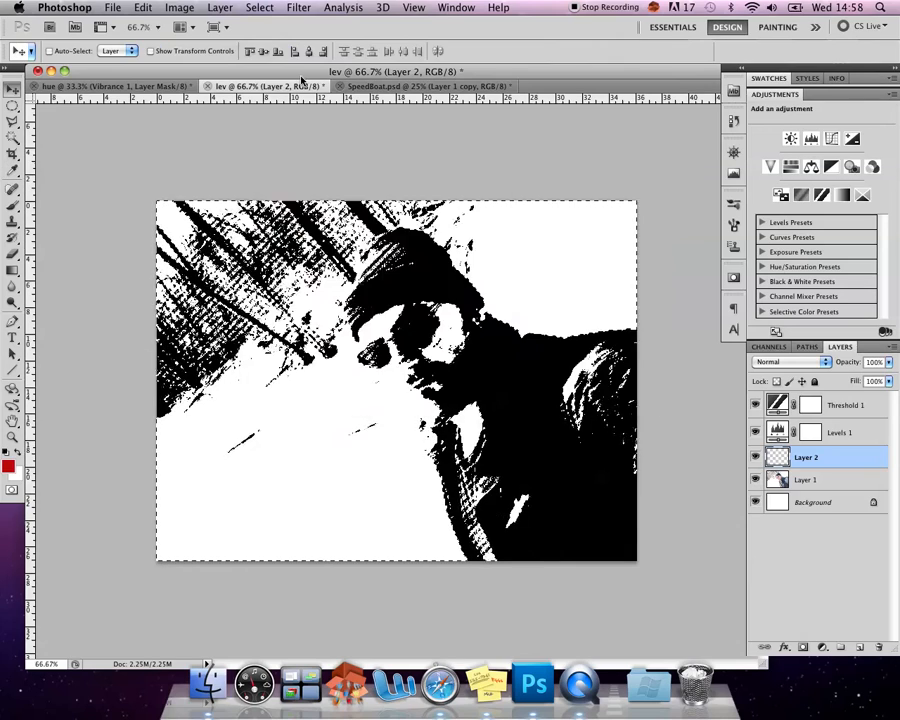
left_click(143, 7)
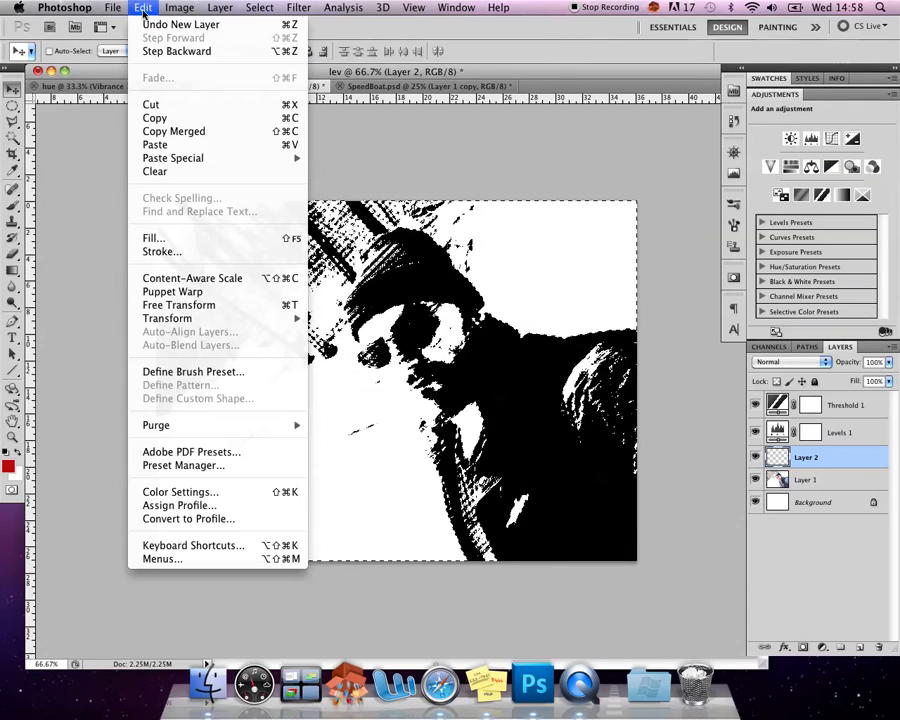
left_click(184, 242)
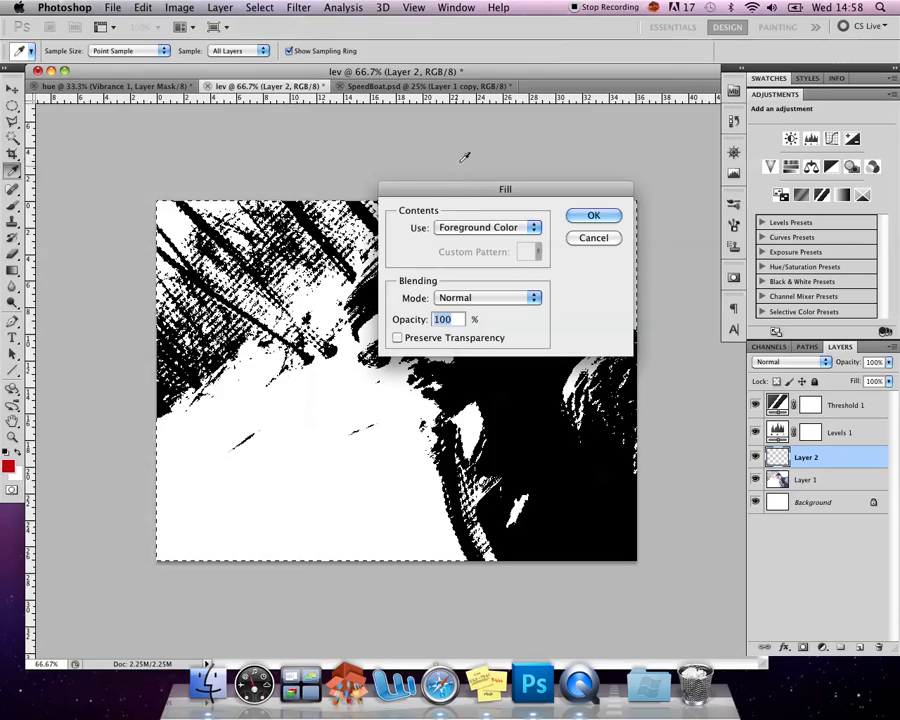
left_click(614, 213)
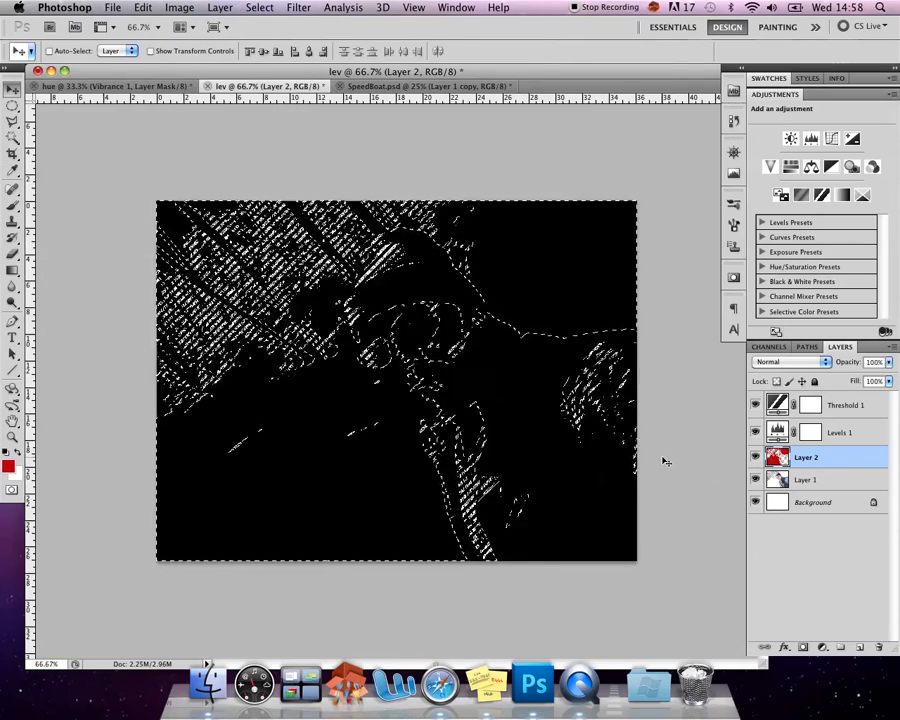
Deselect the white areas and move the red-filled Layer 2 to the top of the stack, above Threshold 1
left_click(298, 7)
mouse_move(259, 7)
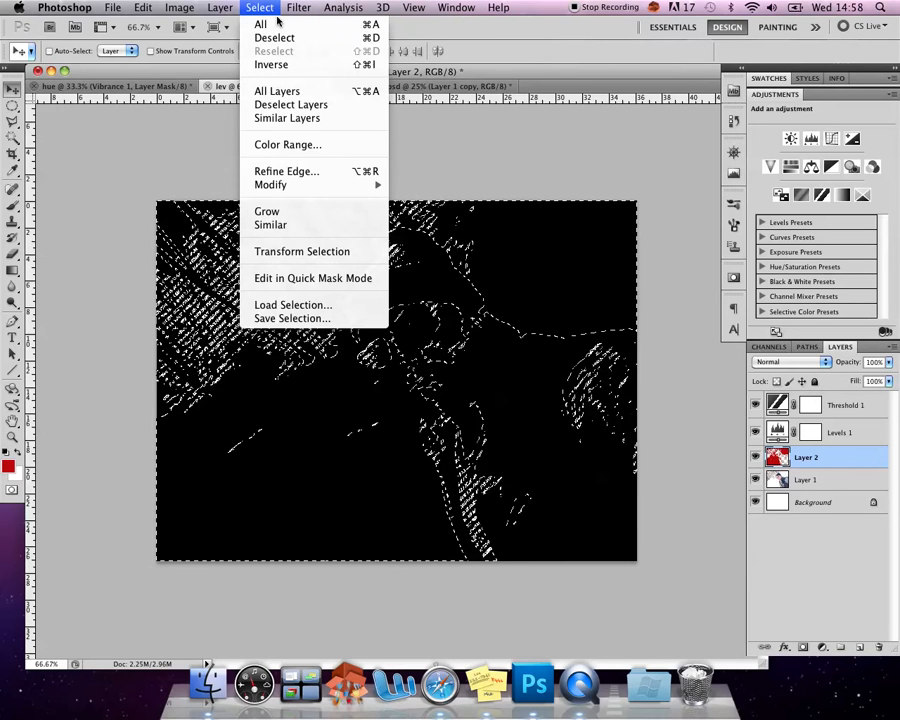
left_click(289, 42)
left_click_drag(854, 466, 844, 400)
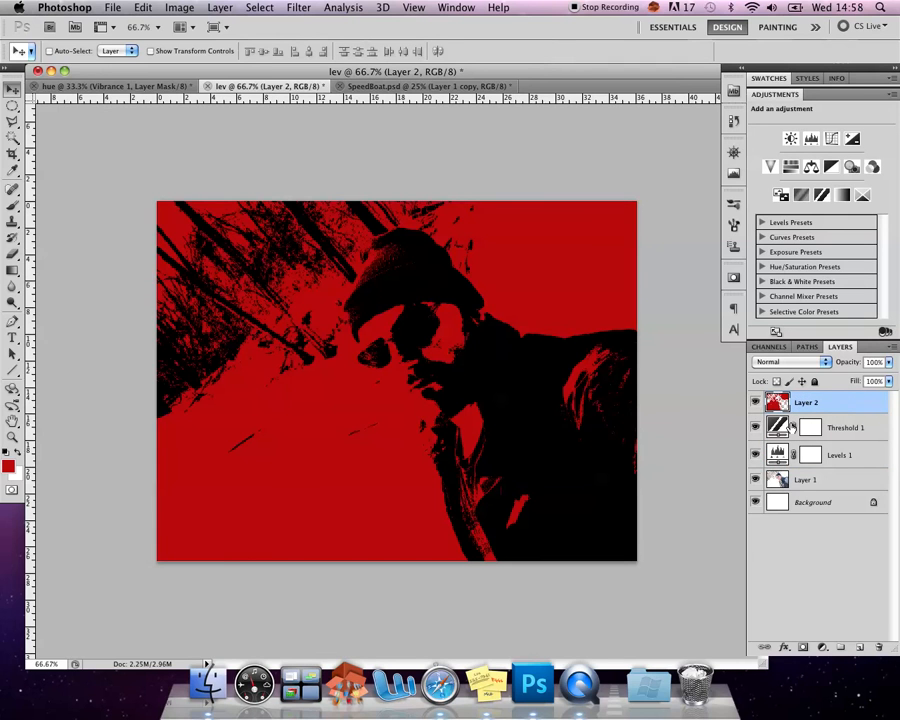
Compare the portrait with Layer 2, Threshold 1 and Levels 1 hidden and shown, leaving all layers visible
left_click(755, 402)
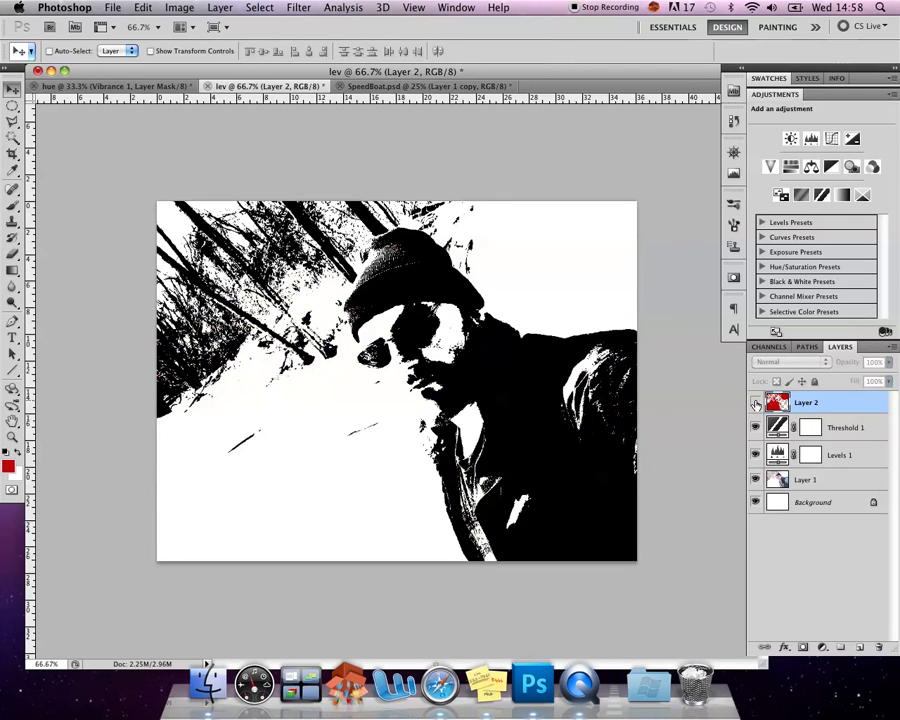
left_click(755, 427)
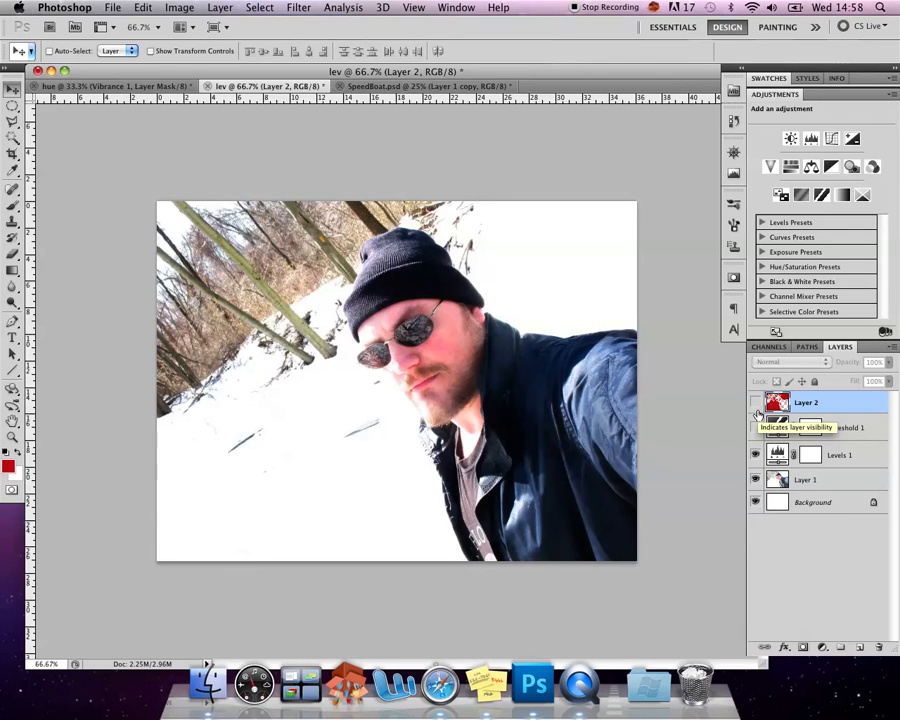
left_click(756, 403)
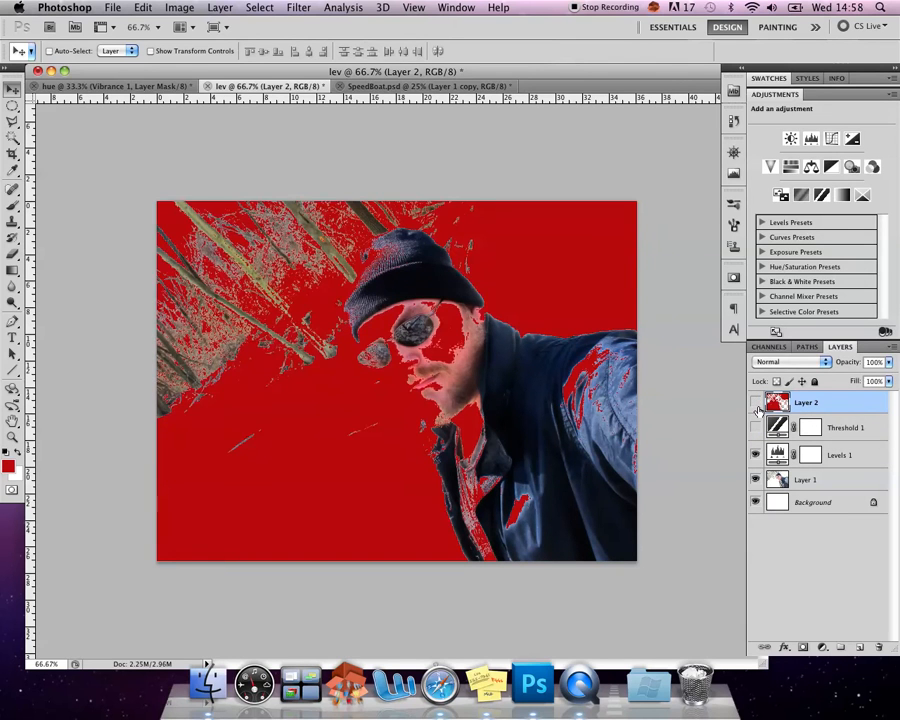
left_click(756, 402)
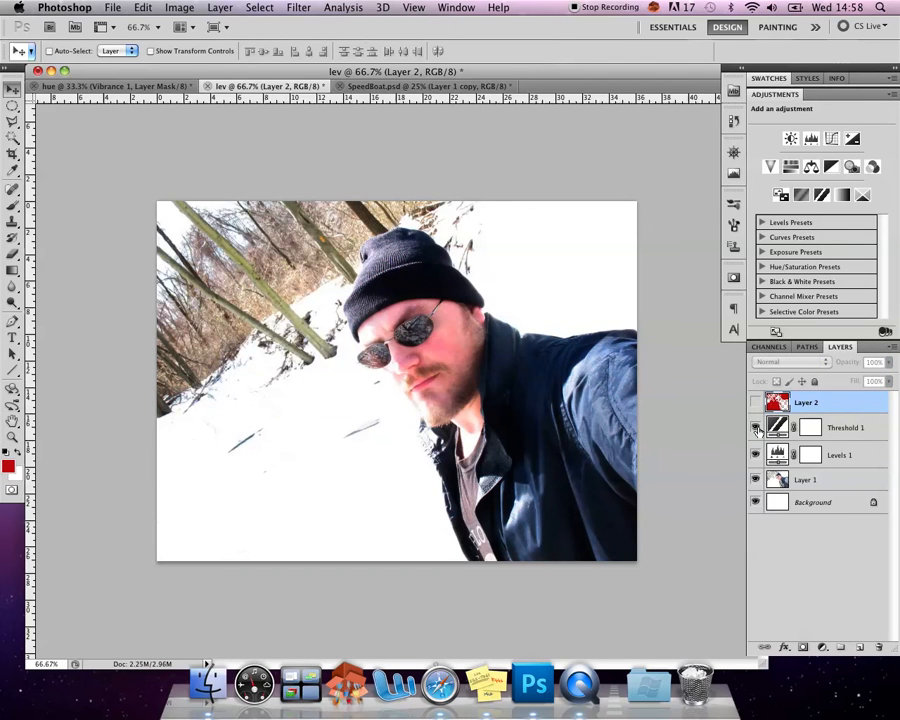
left_click(756, 427)
left_click(756, 403)
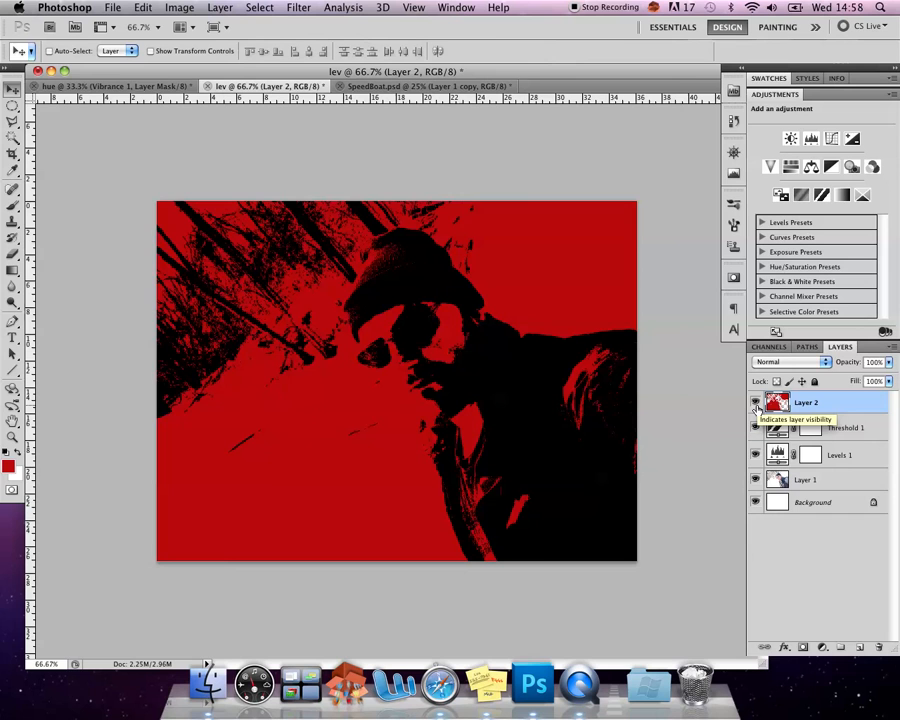
left_click(756, 455)
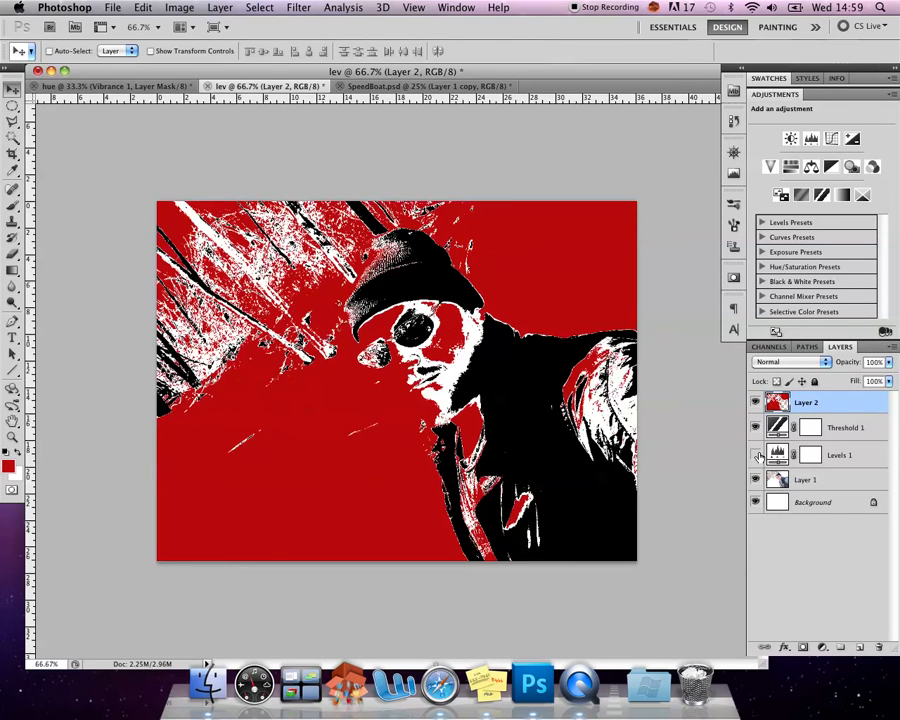
left_click(756, 455)
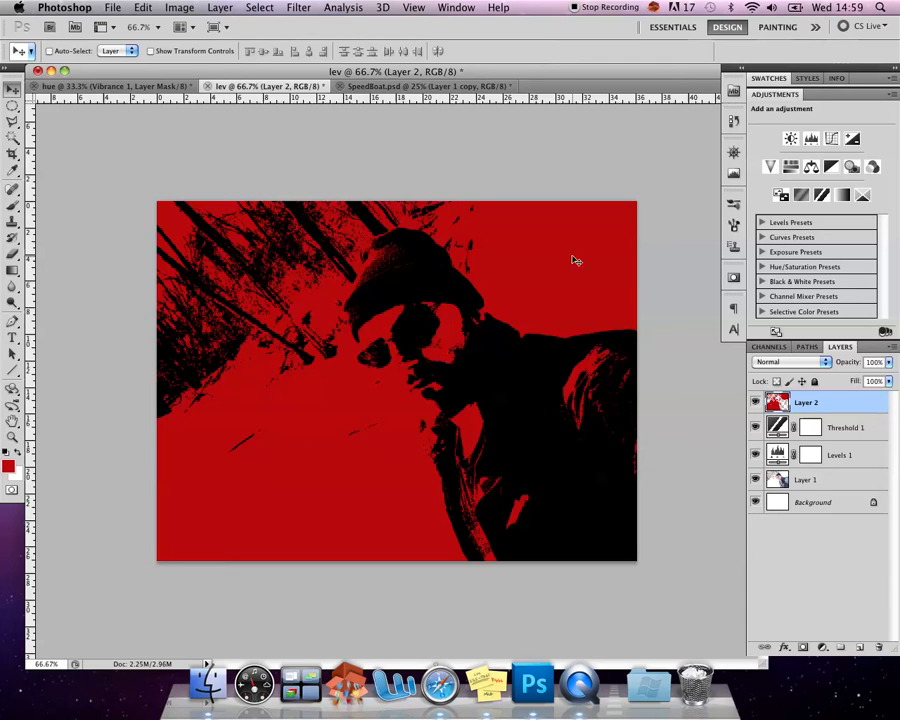
In the SpeedBoat.psd document, compare the water with the Hue/Saturation 1 layer hidden and shown
left_click(397, 87)
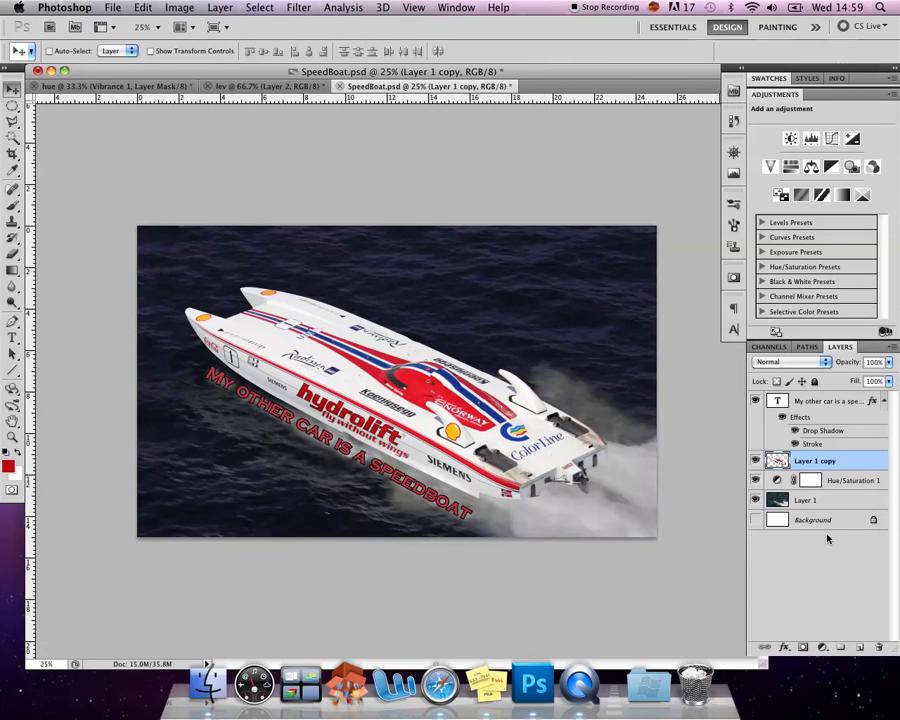
left_click(755, 480)
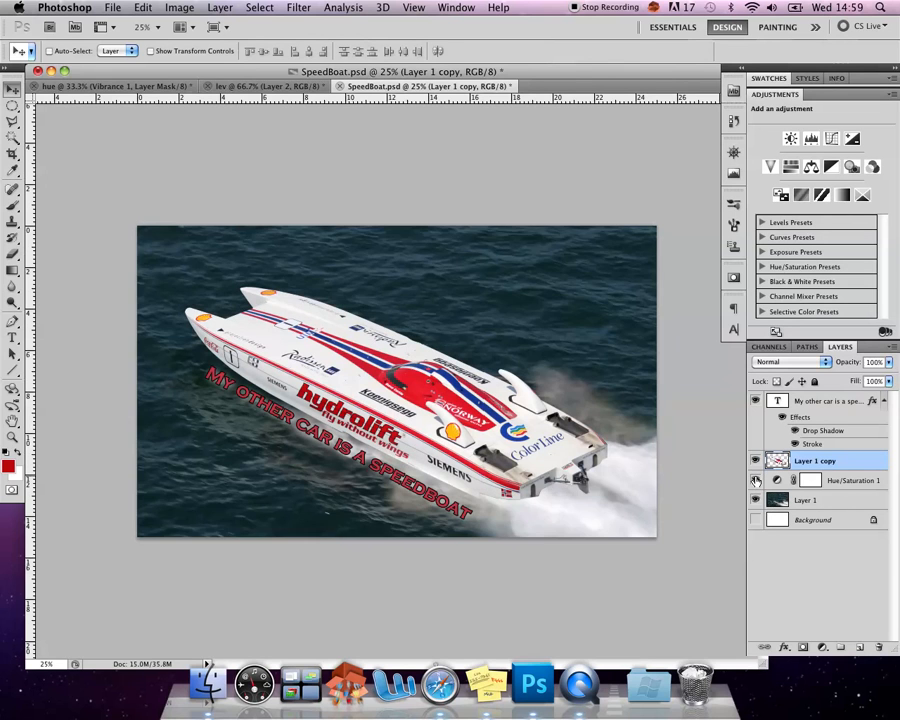
left_click(755, 480)
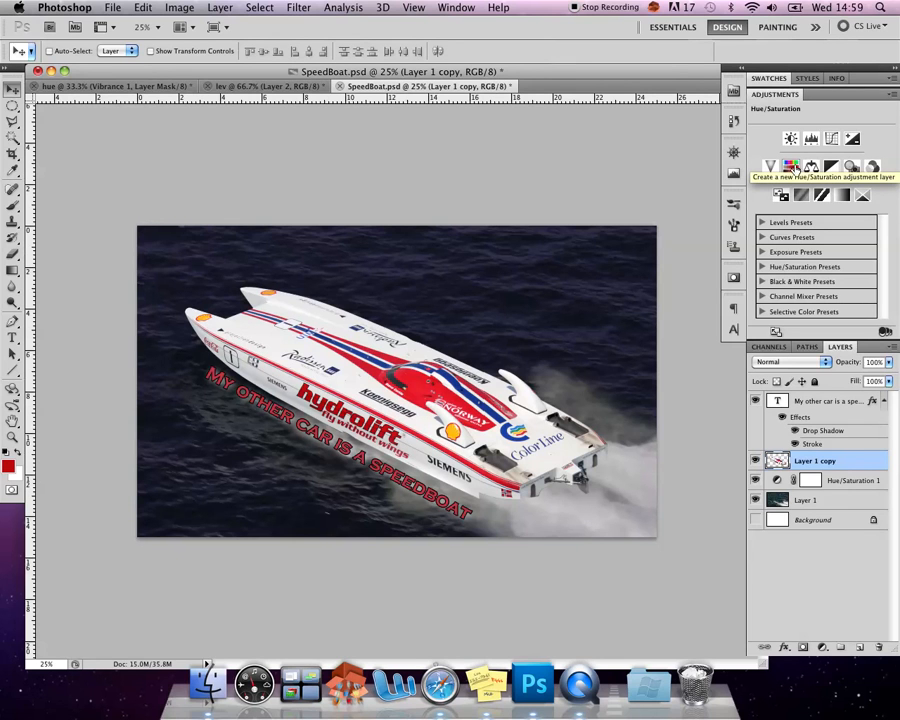
Add a Hue/Saturation adjustment layer above the boat's Layer 1 copy and set its saturation to -100
left_click(791, 167)
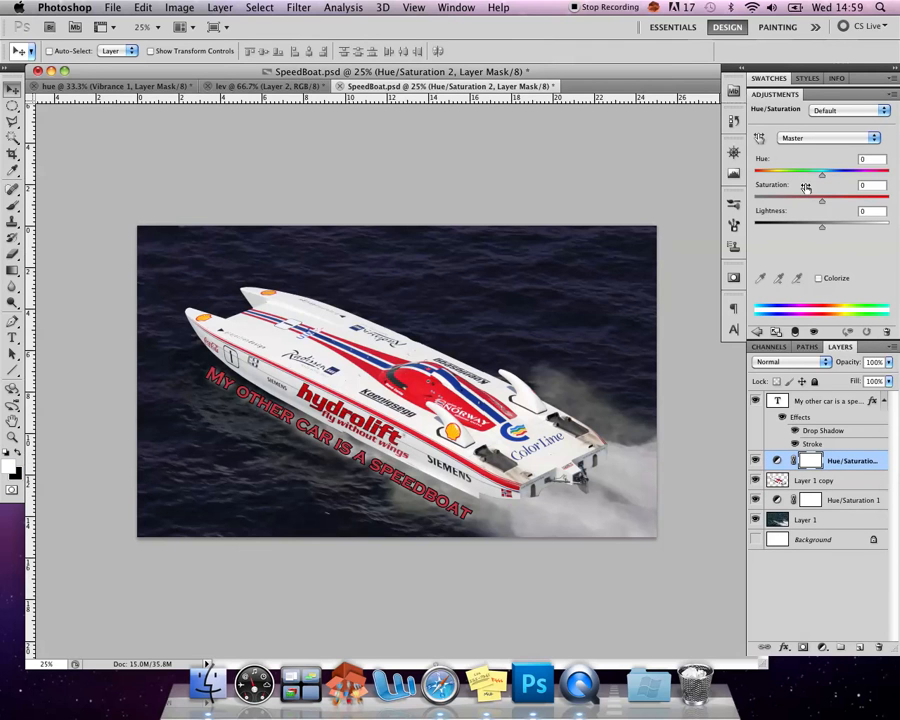
left_click_drag(810, 200, 757, 207)
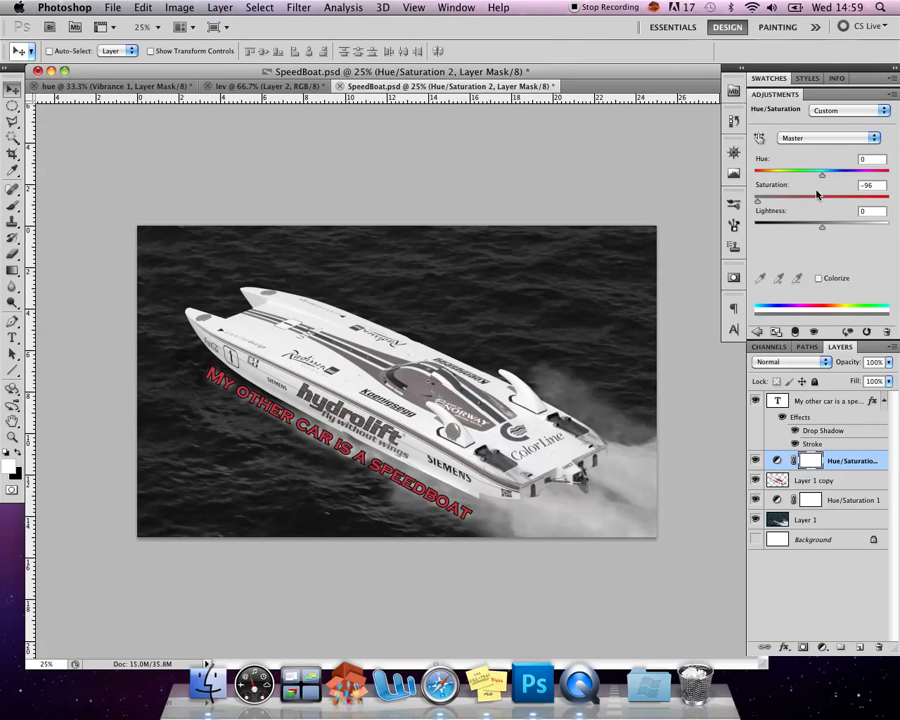
mouse_move(798, 203)
left_mouse_down()
mouse_move(822, 203)
mouse_move(754, 205)
left_mouse_up()
Clip the new Hue/Saturation layer to the boat layer below and test its saturation at +100 before returning it to -100
left_click(795, 333)
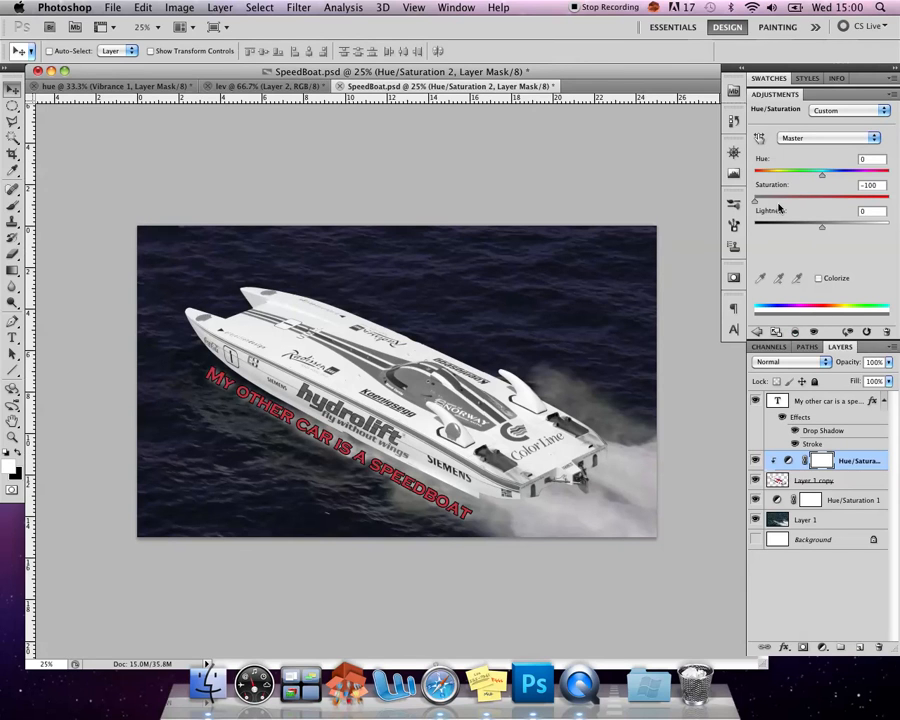
left_click_drag(758, 205, 812, 206)
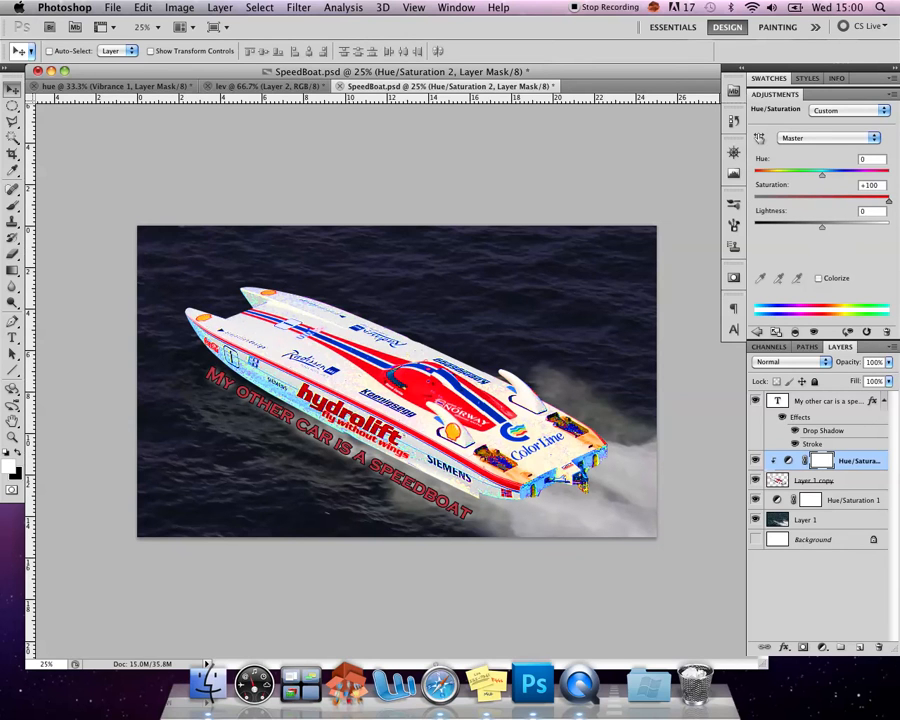
left_click_drag(888, 201, 753, 205)
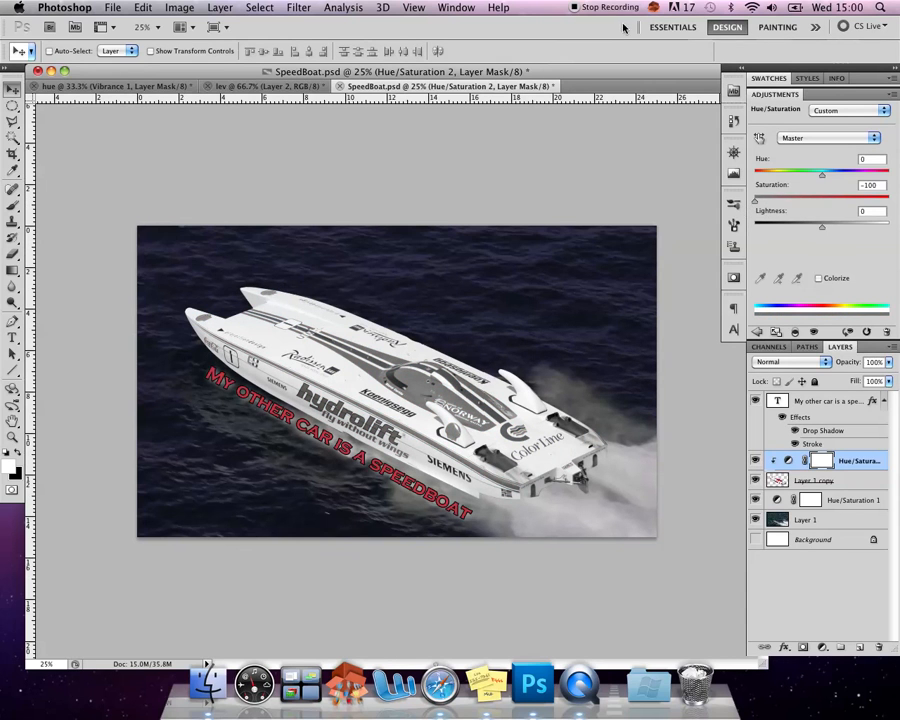